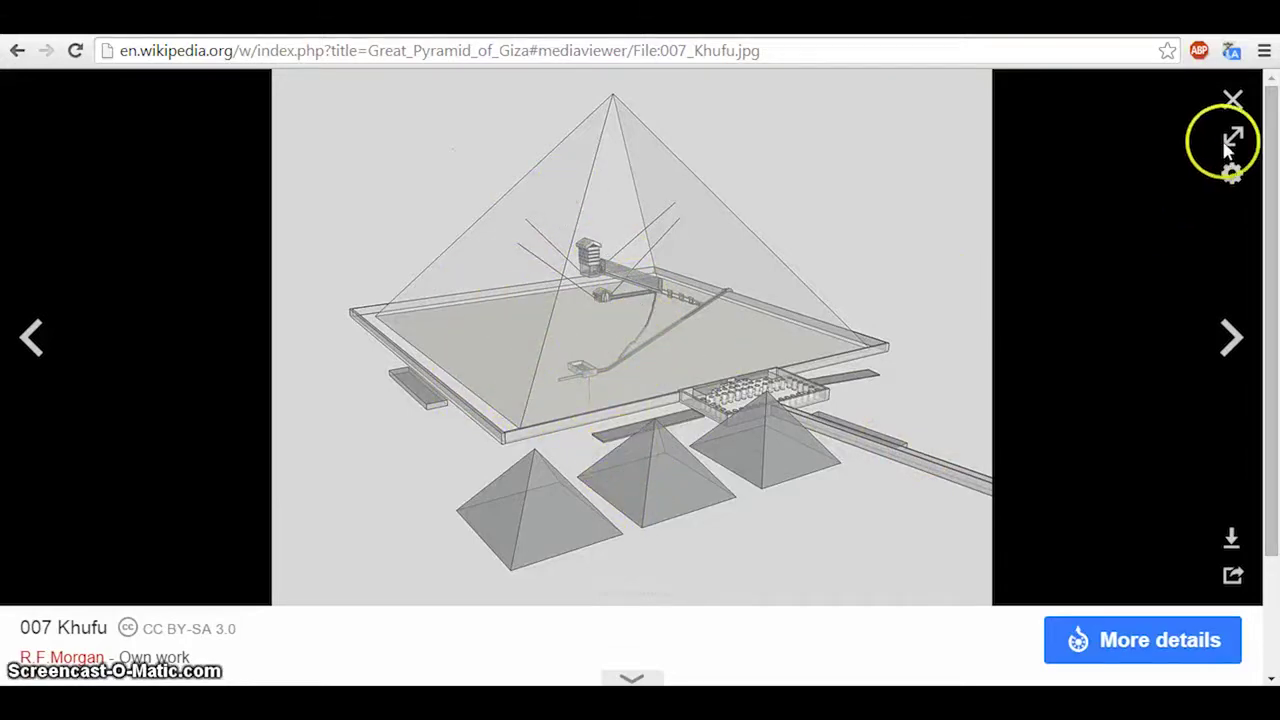
# Close the pyramid 3D model viewer and scroll back up the Great Pyramid of Giza article
pyautogui.click(1236, 103)
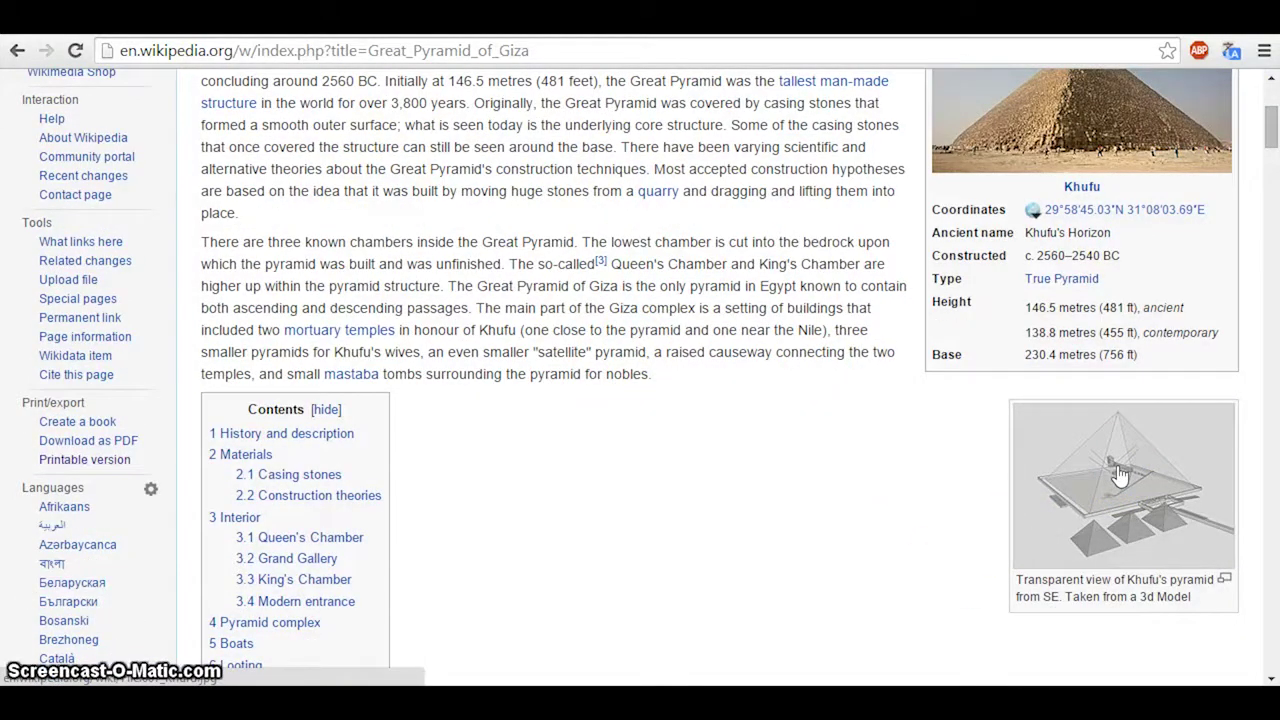
pyautogui.scroll(2, 1120, 476)
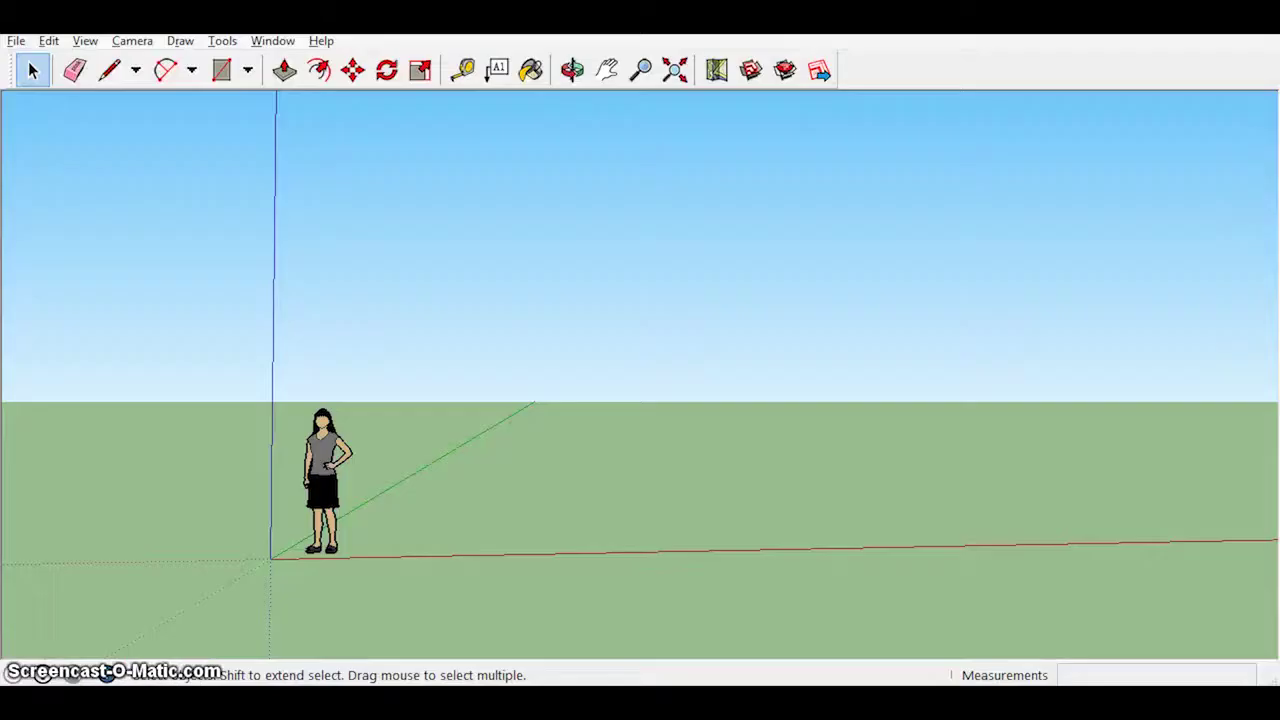
# Save the empty model to Documents with the file name 'Great Pyramid'
pyautogui.moveTo(543, 334)
pyautogui.mouseDown(button='middle')
pyautogui.moveTo(491, 389)
pyautogui.moveTo(443, 377)
pyautogui.mouseUp(button='middle')
pyautogui.click(419, 331)
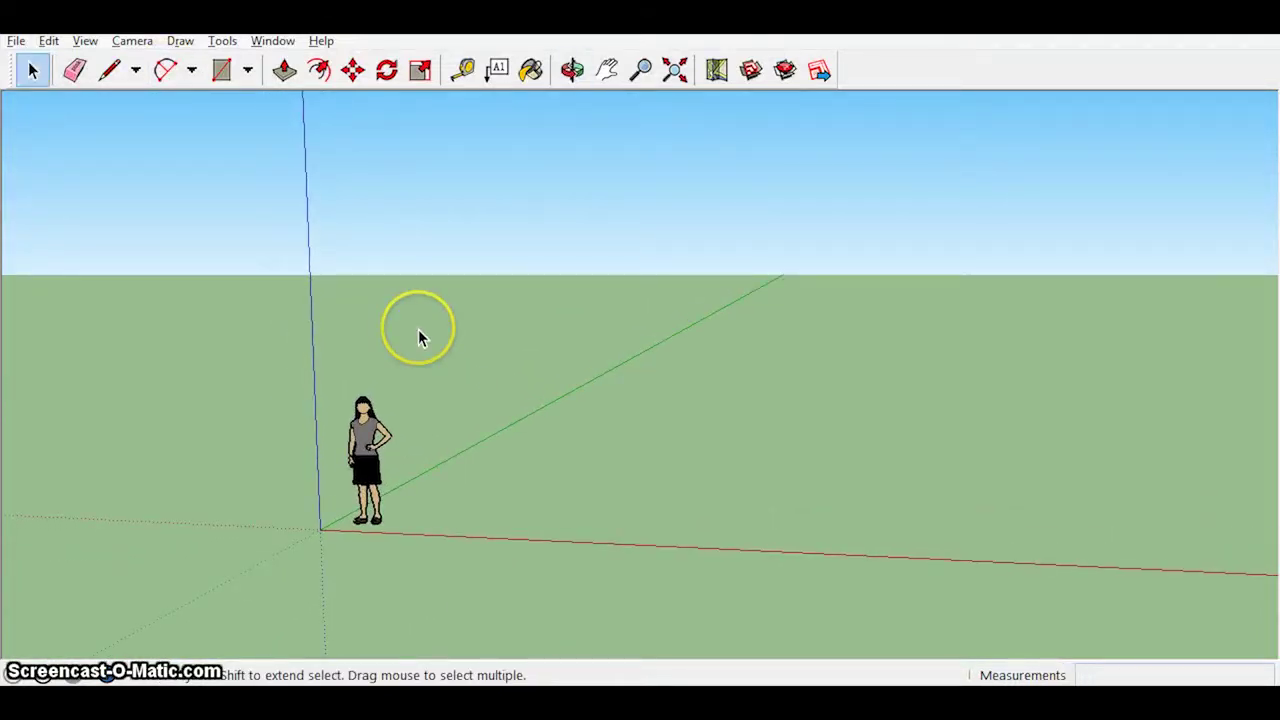
pyautogui.hotkey('ctrl', 's')
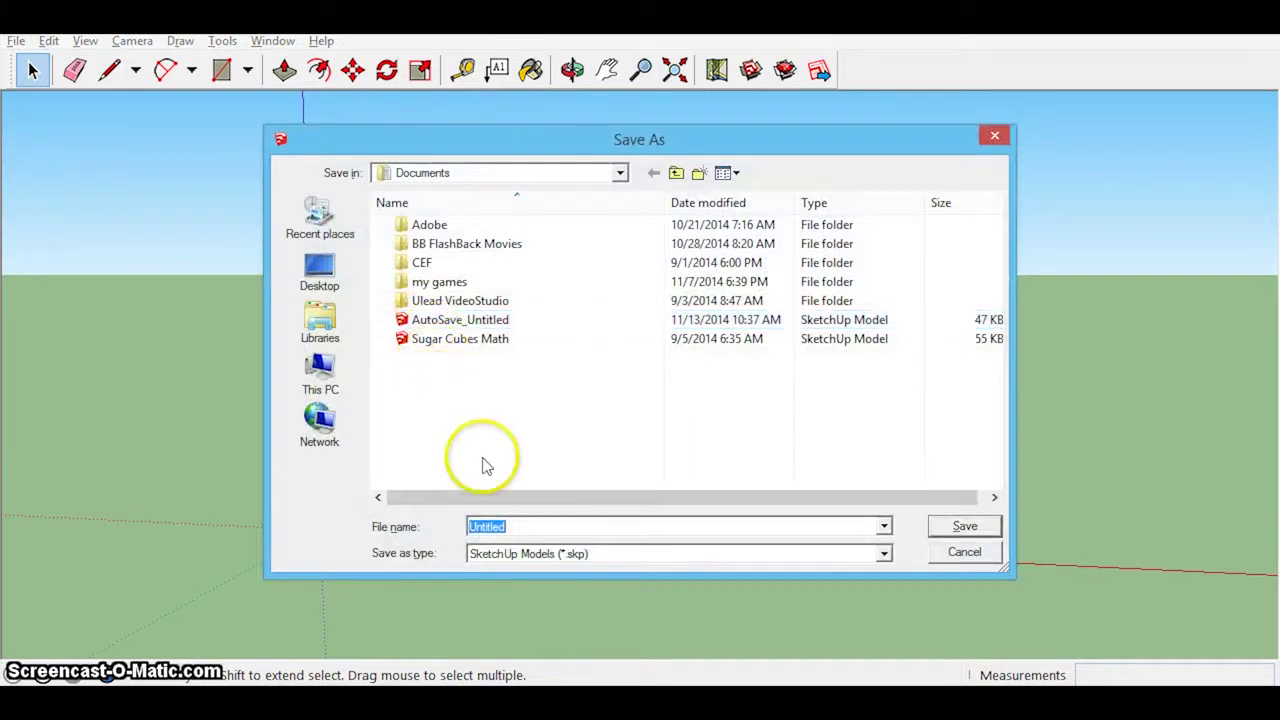
pyautogui.click(442, 521)
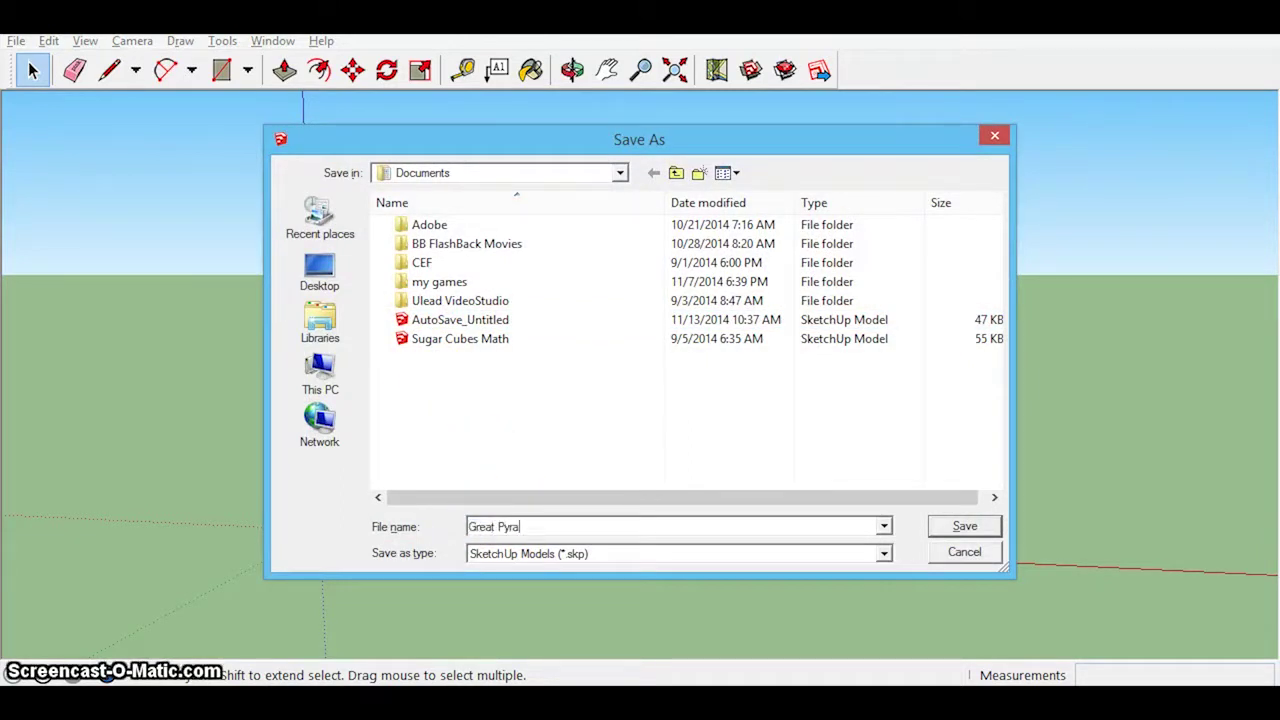
pyautogui.write('Great Pyramid')
pyautogui.click(964, 526)
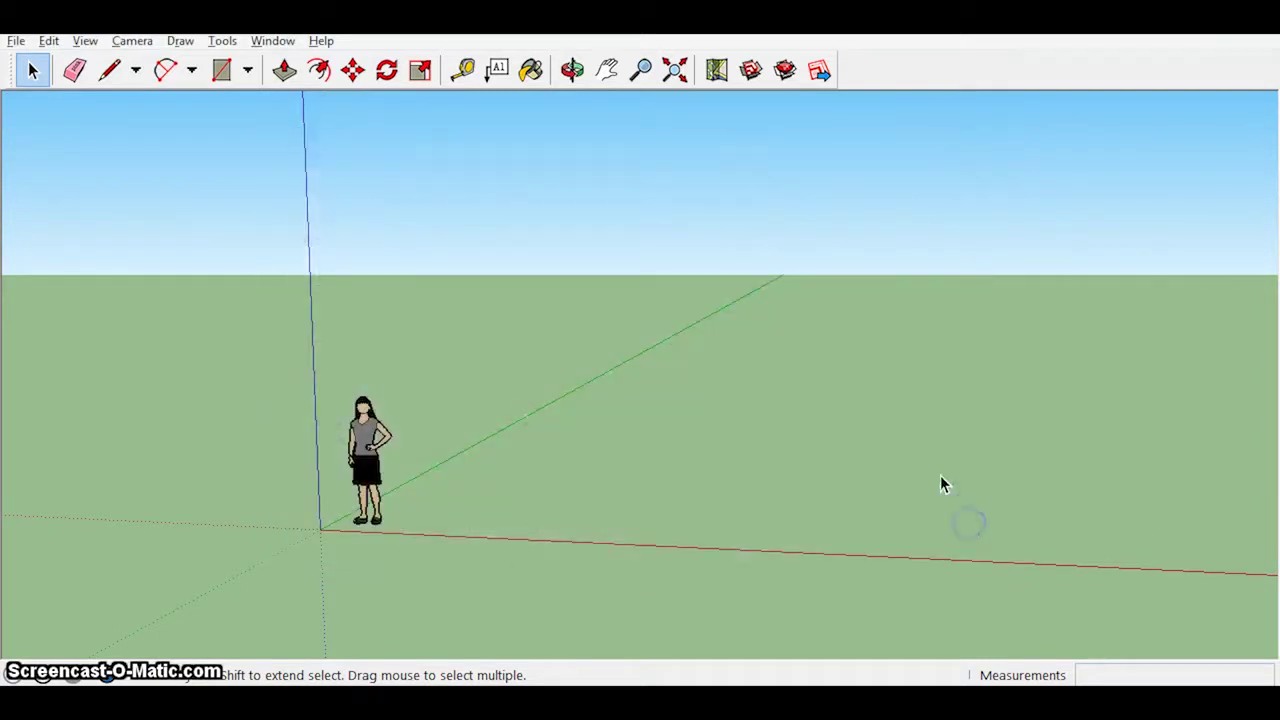
pyautogui.keyDown('shift'); pyautogui.moveTo(507, 510); pyautogui.dragTo(361, 500, button='middle'); pyautogui.keyUp('shift')
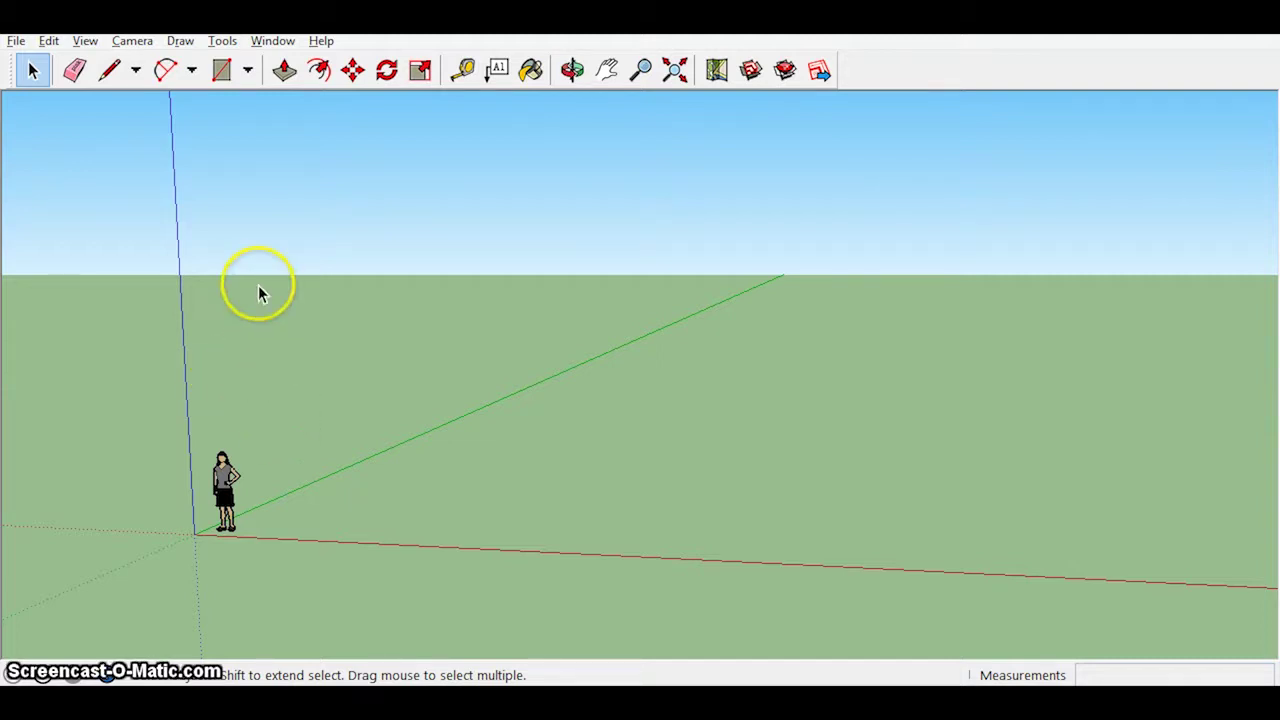
# Read the article's height and 230.4-metre base figures, then return to the SketchUp model
pyautogui.hotkey('alt', 'Tab')
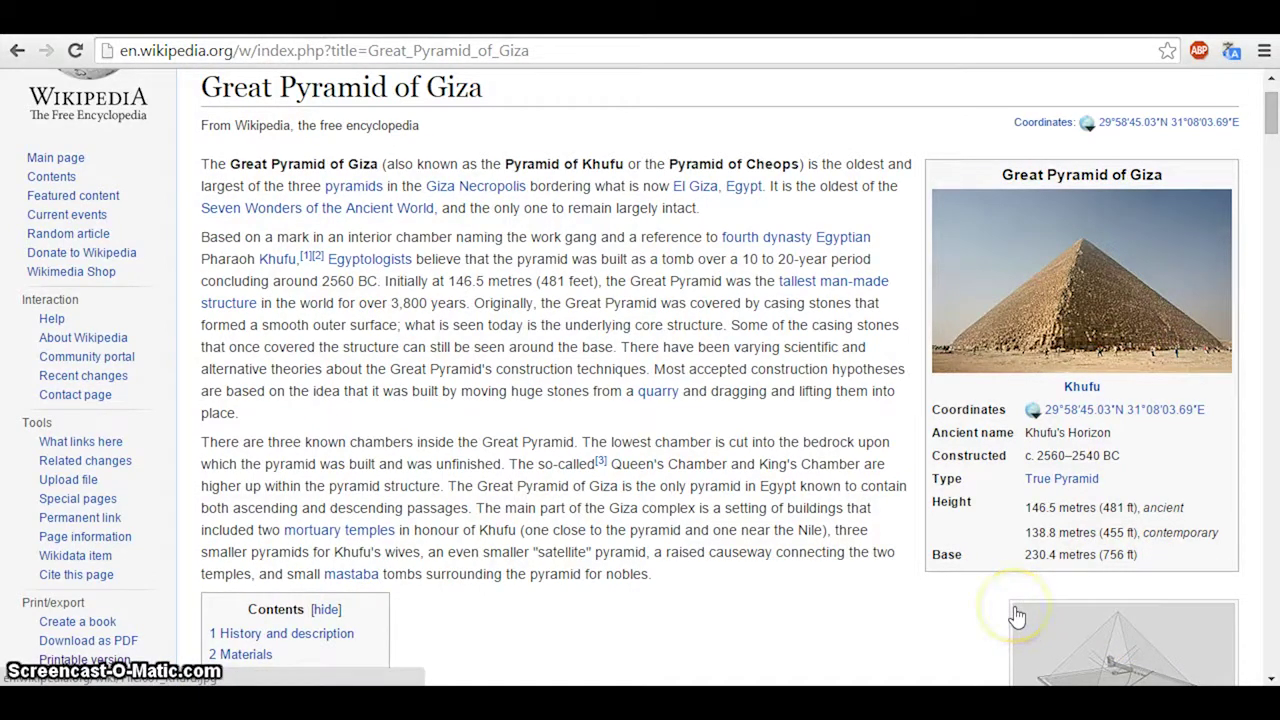
pyautogui.hotkey('alt', 'Tab')
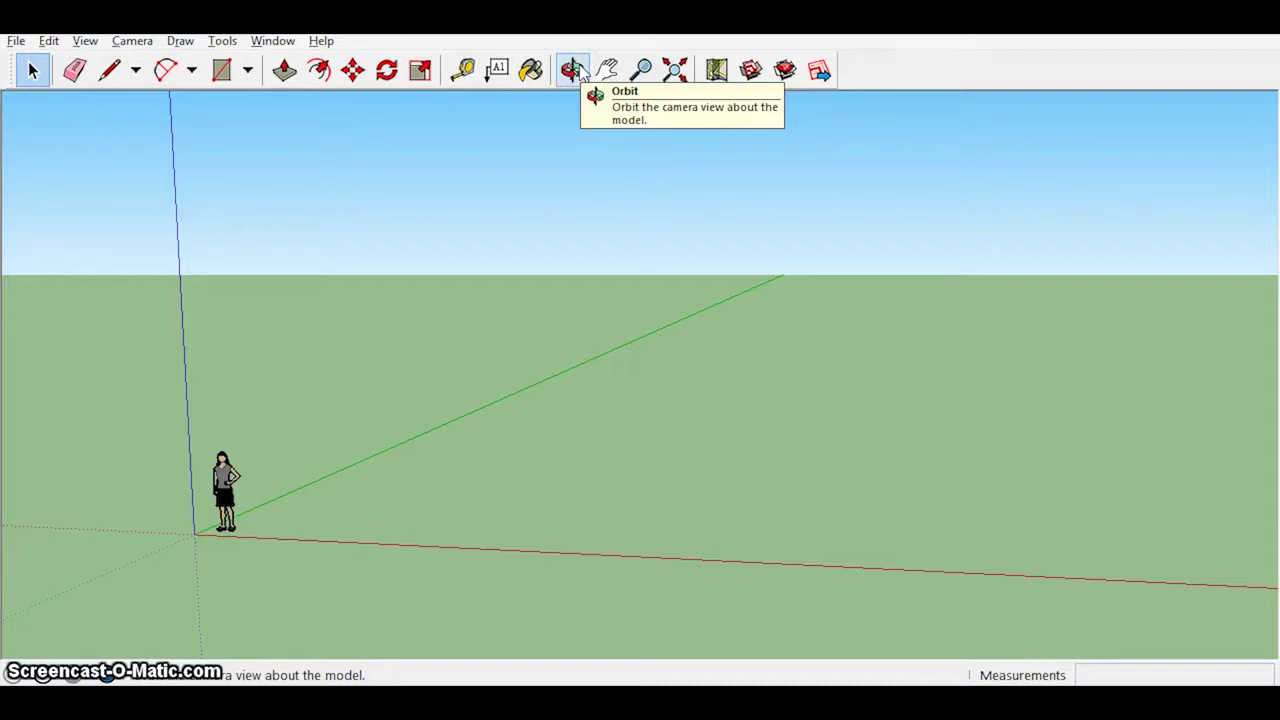
# Try the Orbit tool and zoom in and out with the scroll wheel
pyautogui.click(582, 76)
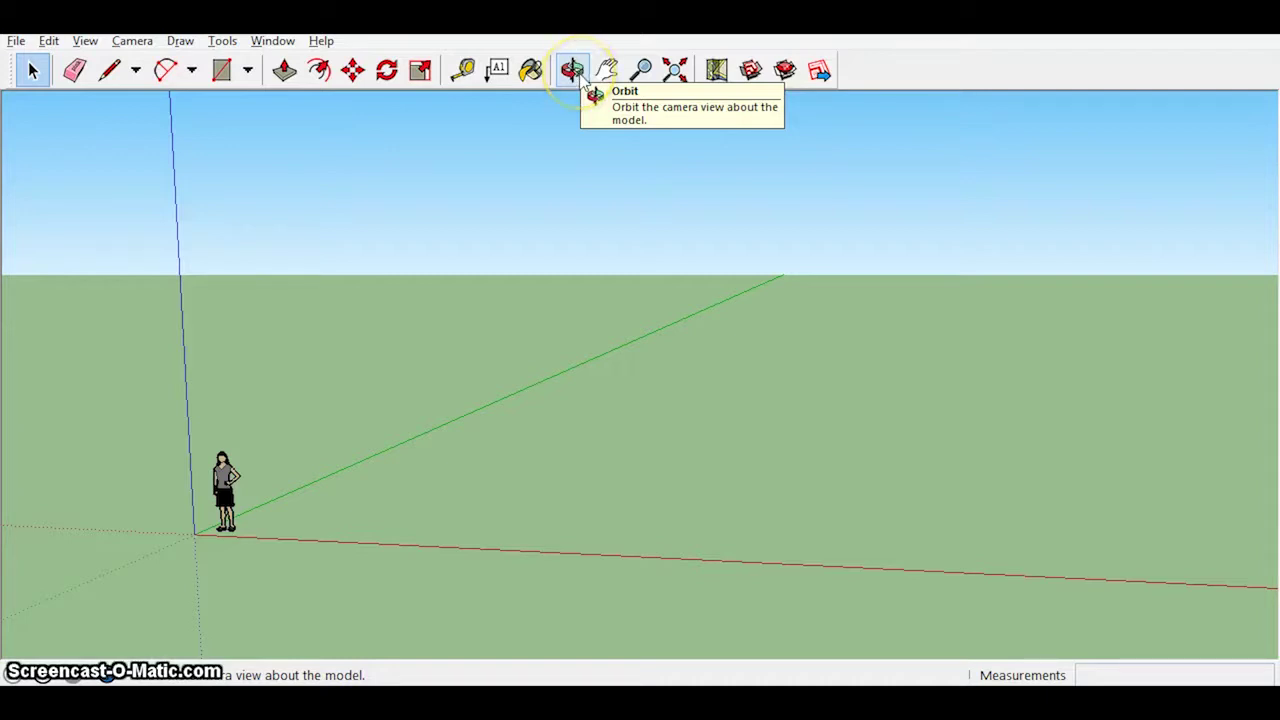
pyautogui.click(586, 78)
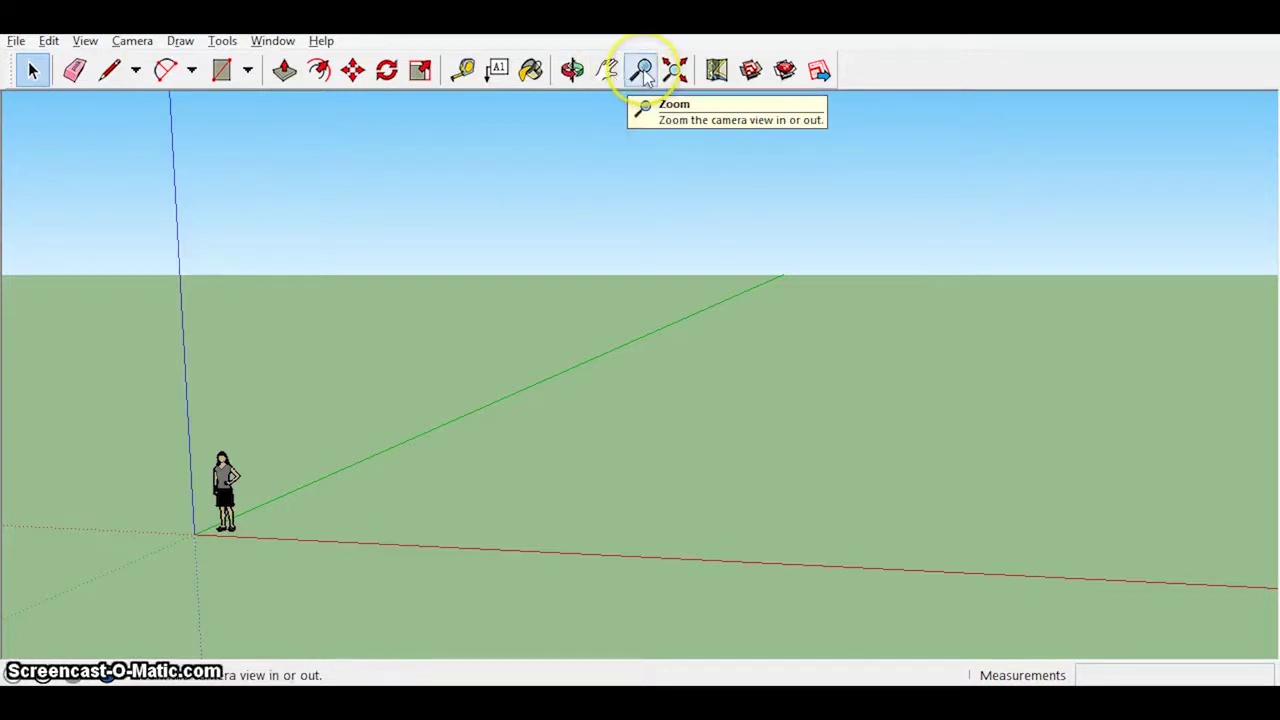
pyautogui.click(326, 360)
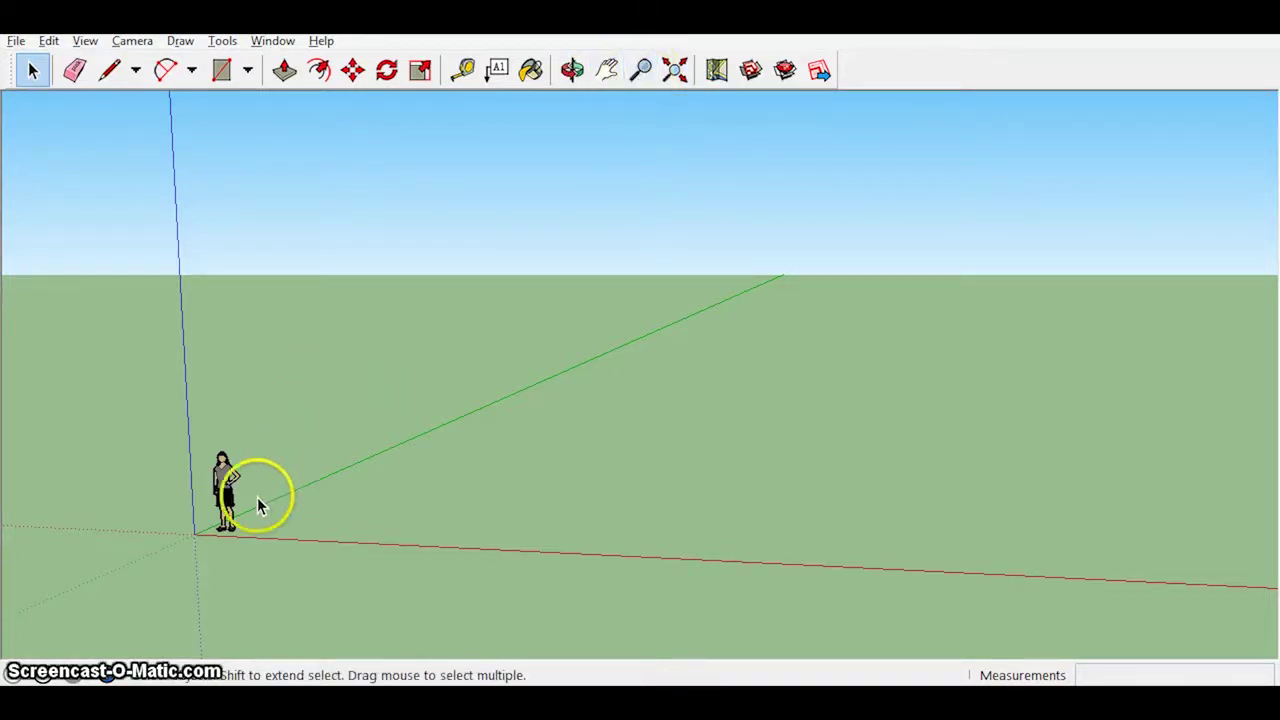
pyautogui.scroll(3, 207, 488)
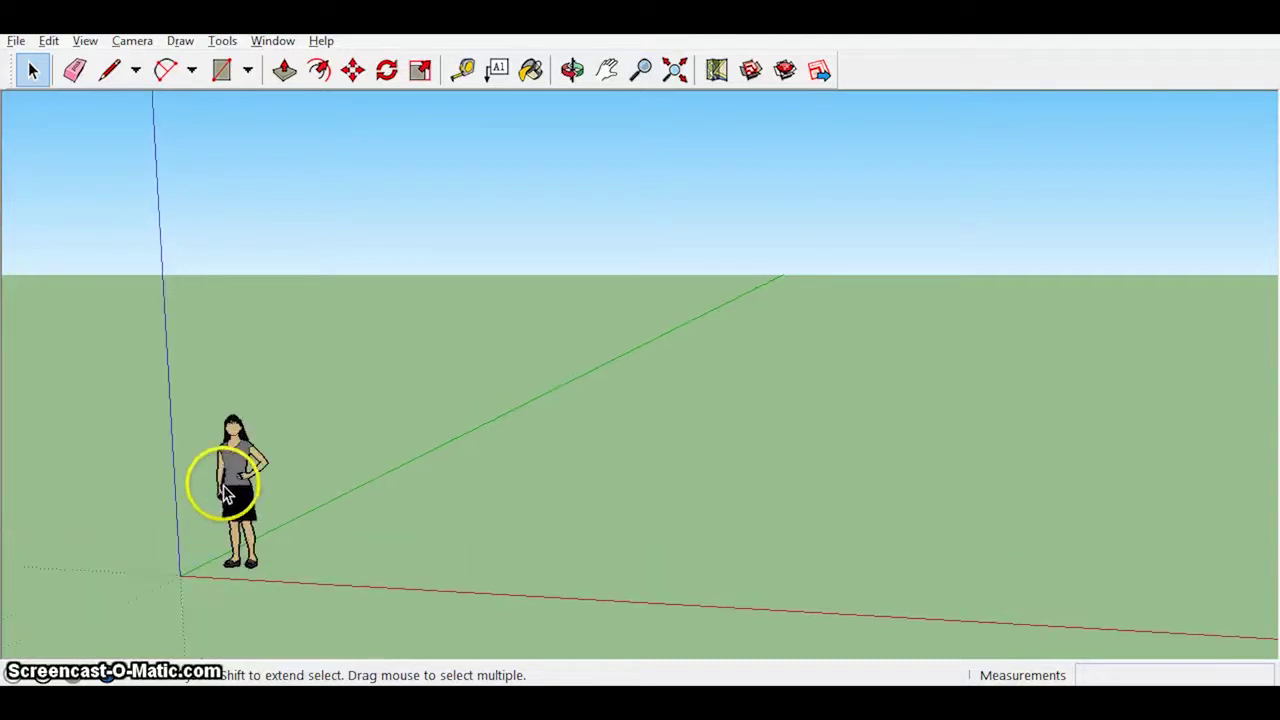
pyautogui.scroll(2, 214, 468)
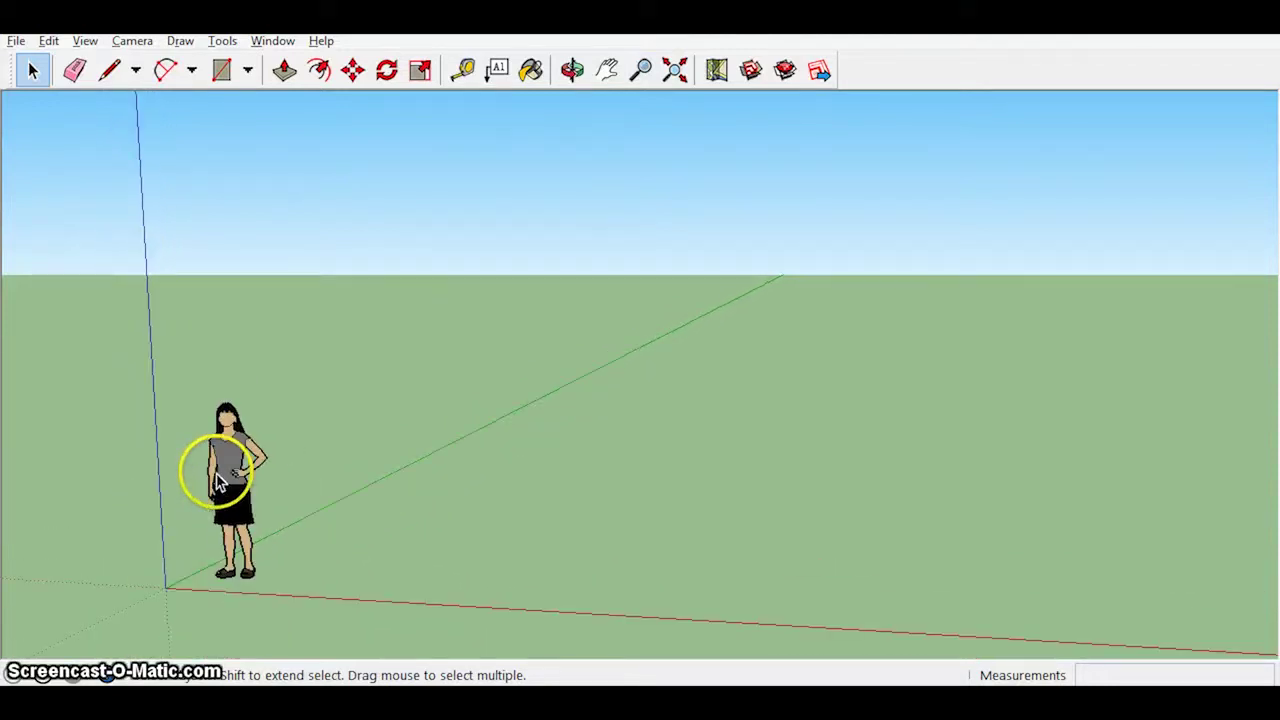
pyautogui.scroll(-4, 222, 465)
pyautogui.scroll(3, 1030, 471)
pyautogui.scroll(-3, 1030, 470)
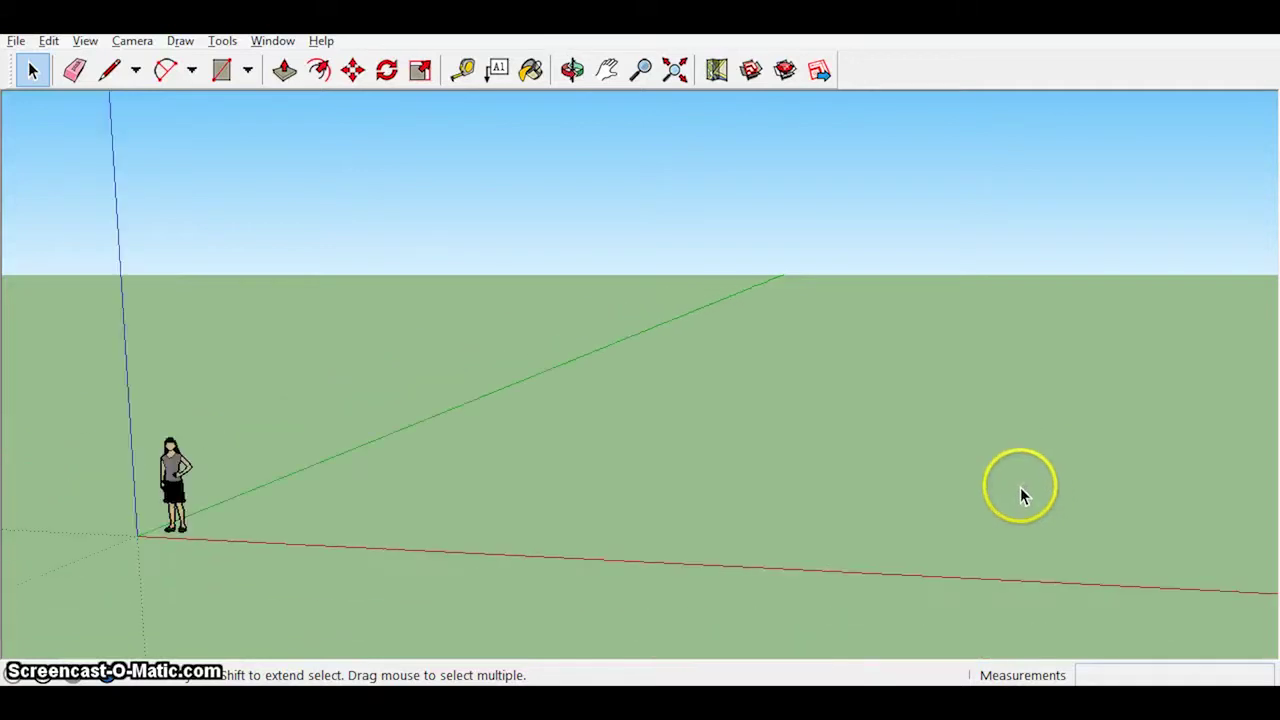
pyautogui.scroll(2, 160, 513)
pyautogui.scroll(-1, 183, 506)
pyautogui.scroll(3, 183, 506)
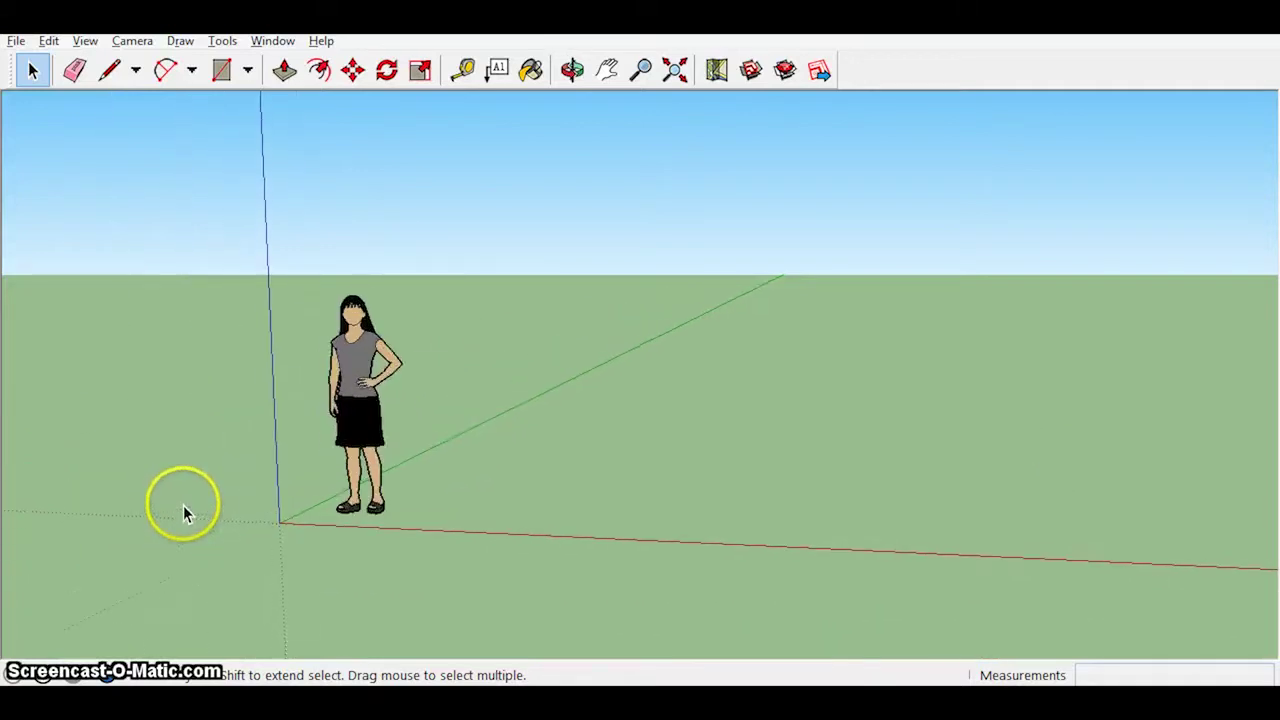
pyautogui.scroll(-2, 182, 510)
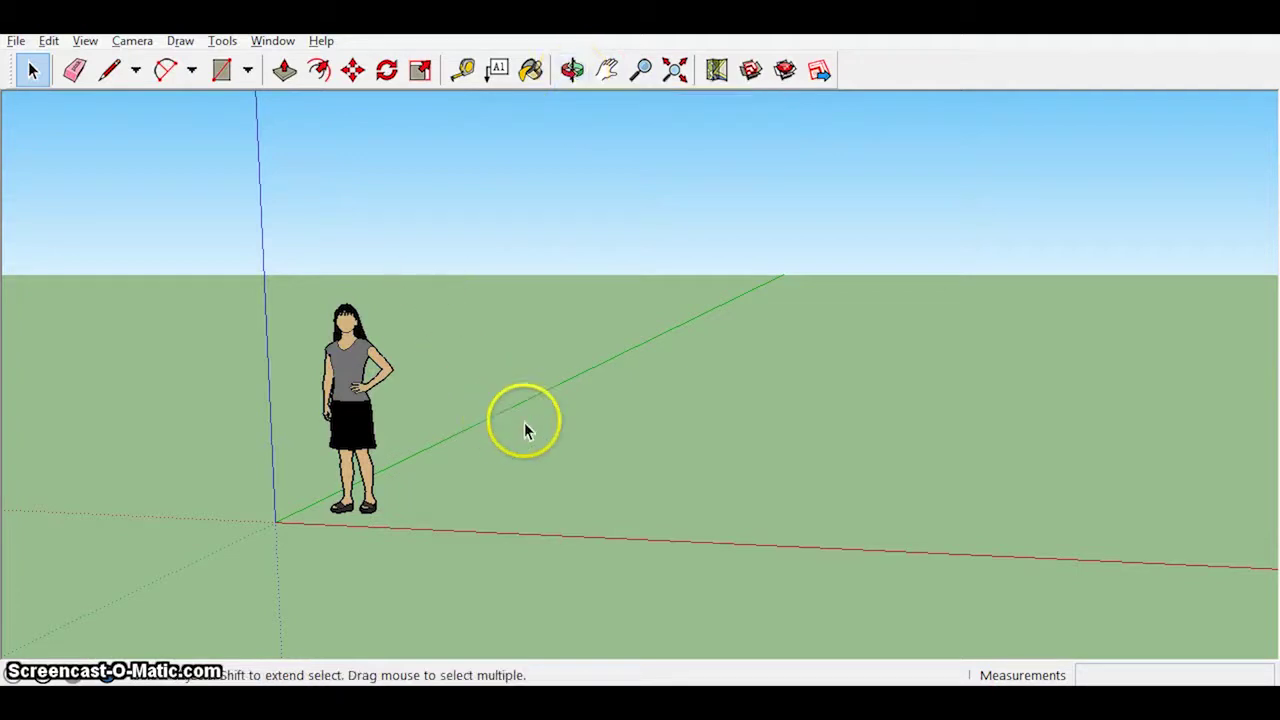
# Orbit and pan the camera down until the ground plane fills the view
pyautogui.moveTo(603, 457); pyautogui.dragTo(675, 313, button='middle')
pyautogui.moveTo(675, 313); pyautogui.dragTo(659, 468)
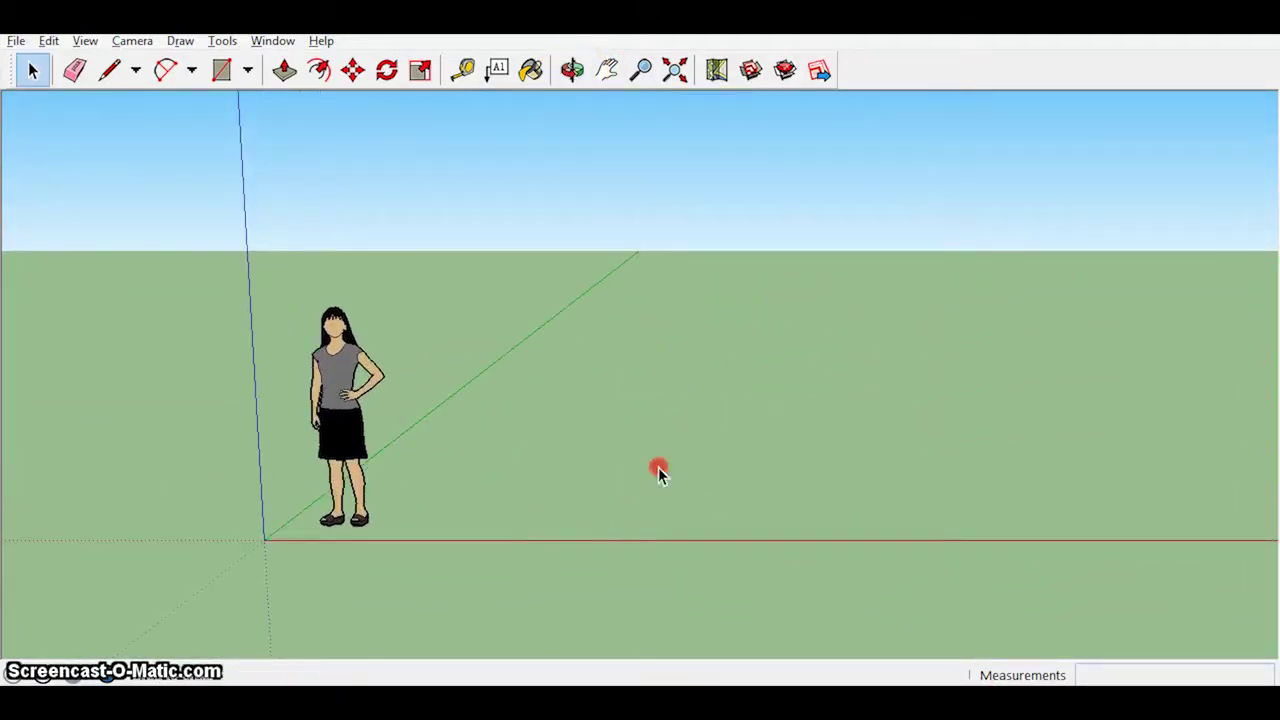
pyautogui.press('o')
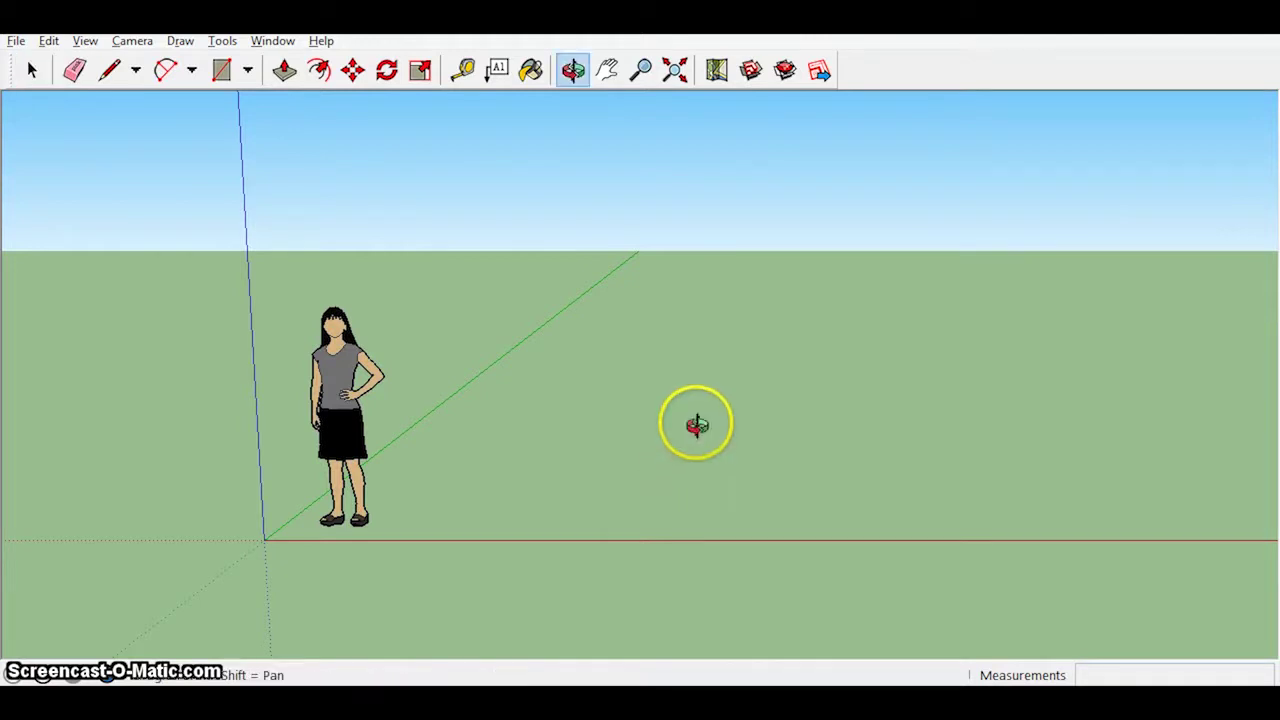
pyautogui.click(32, 68)
pyautogui.click(572, 69)
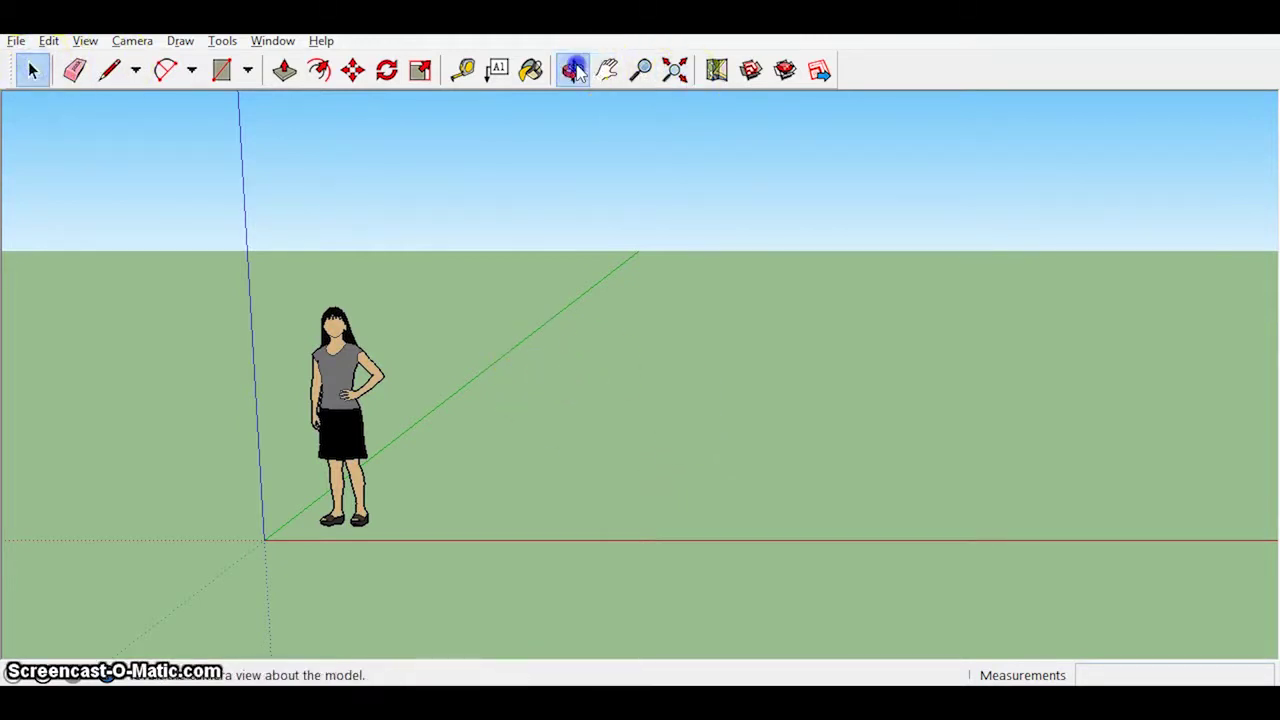
pyautogui.keyDown('shift'); pyautogui.moveTo(739, 389); pyautogui.dragTo(544, 357); pyautogui.keyUp('shift')
pyautogui.moveTo(643, 354); pyautogui.dragTo(617, 421)
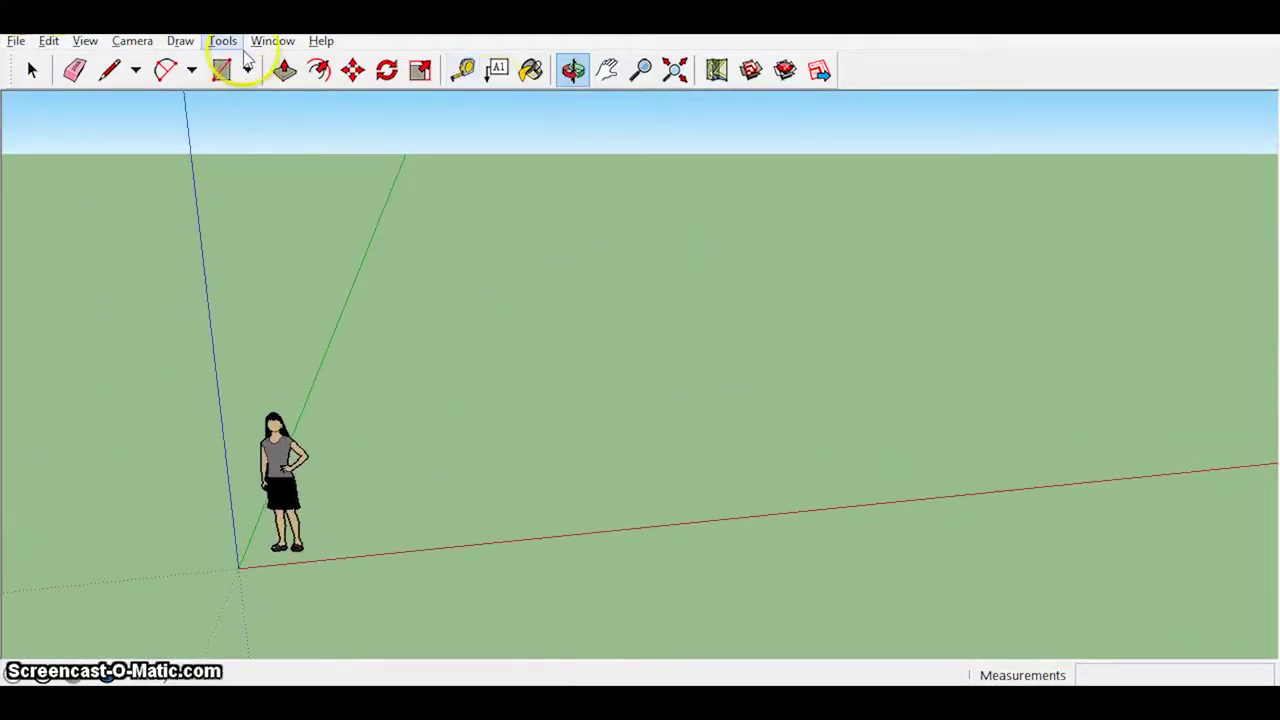
# Draw a 756' by 756' square rectangle on the ground
pyautogui.click(222, 80)
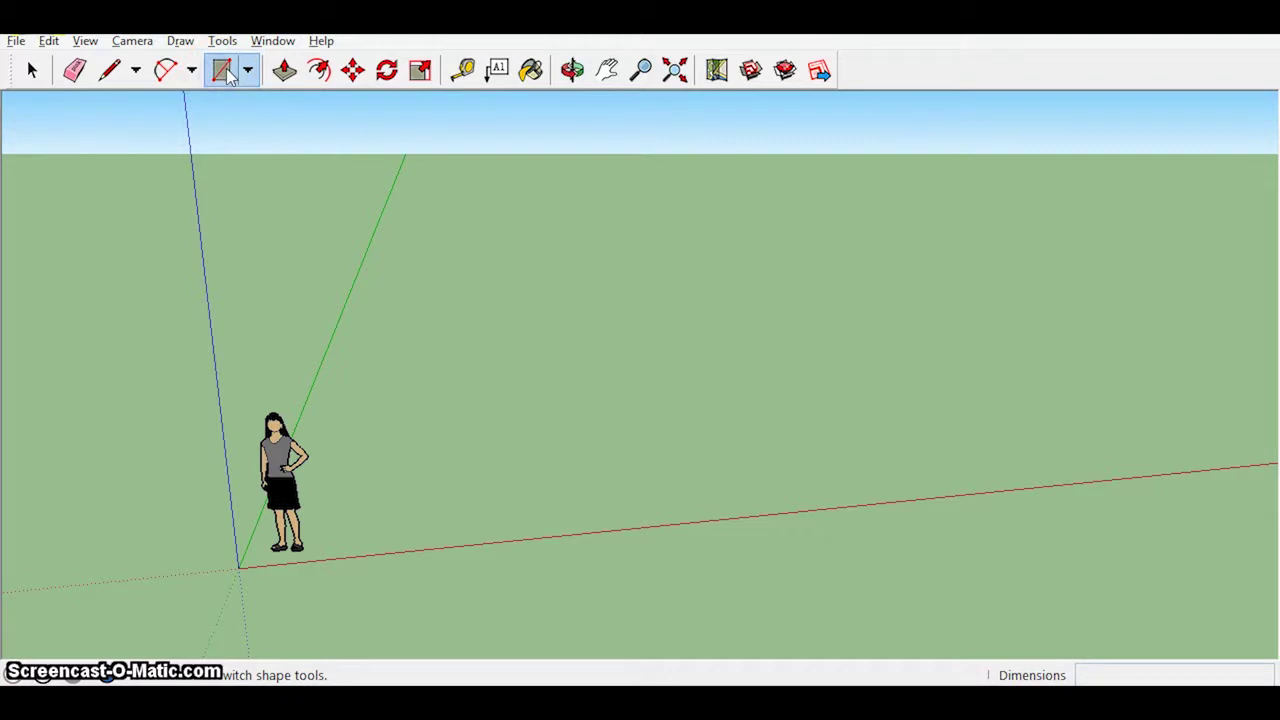
pyautogui.click(430, 523)
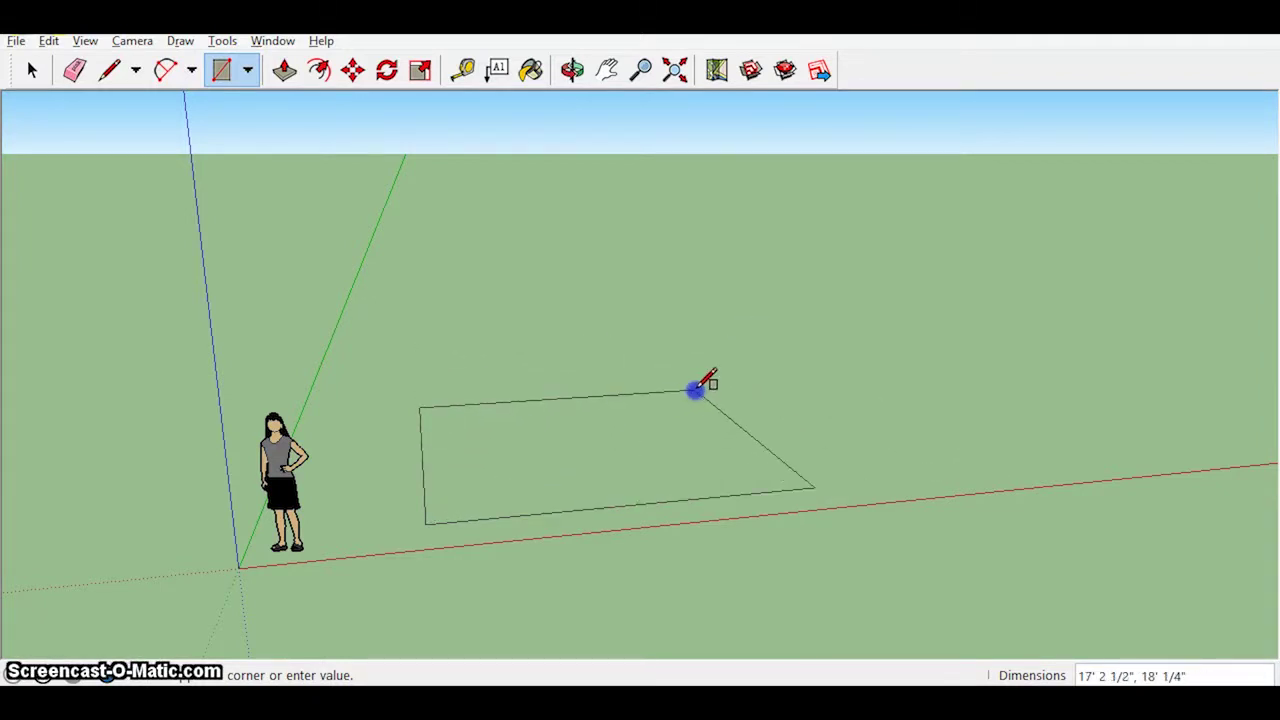
pyautogui.scroll(1, 1060, 672)
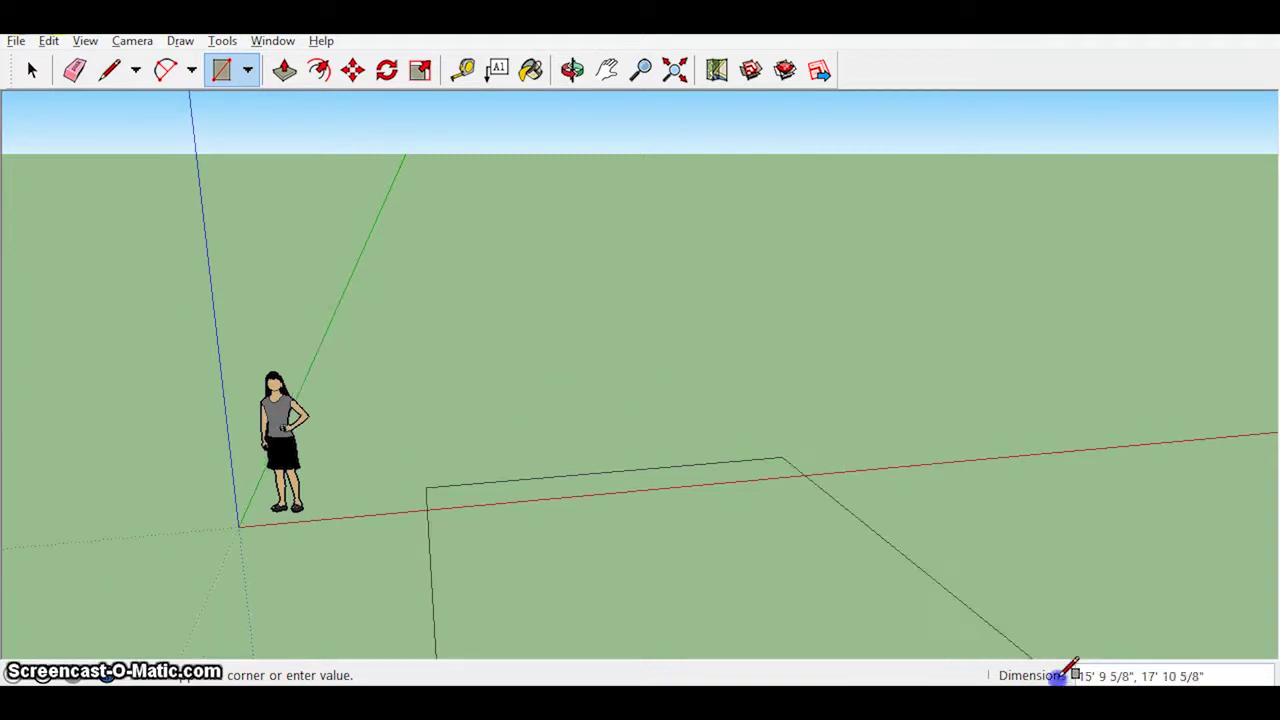
pyautogui.scroll(1, 1100, 655)
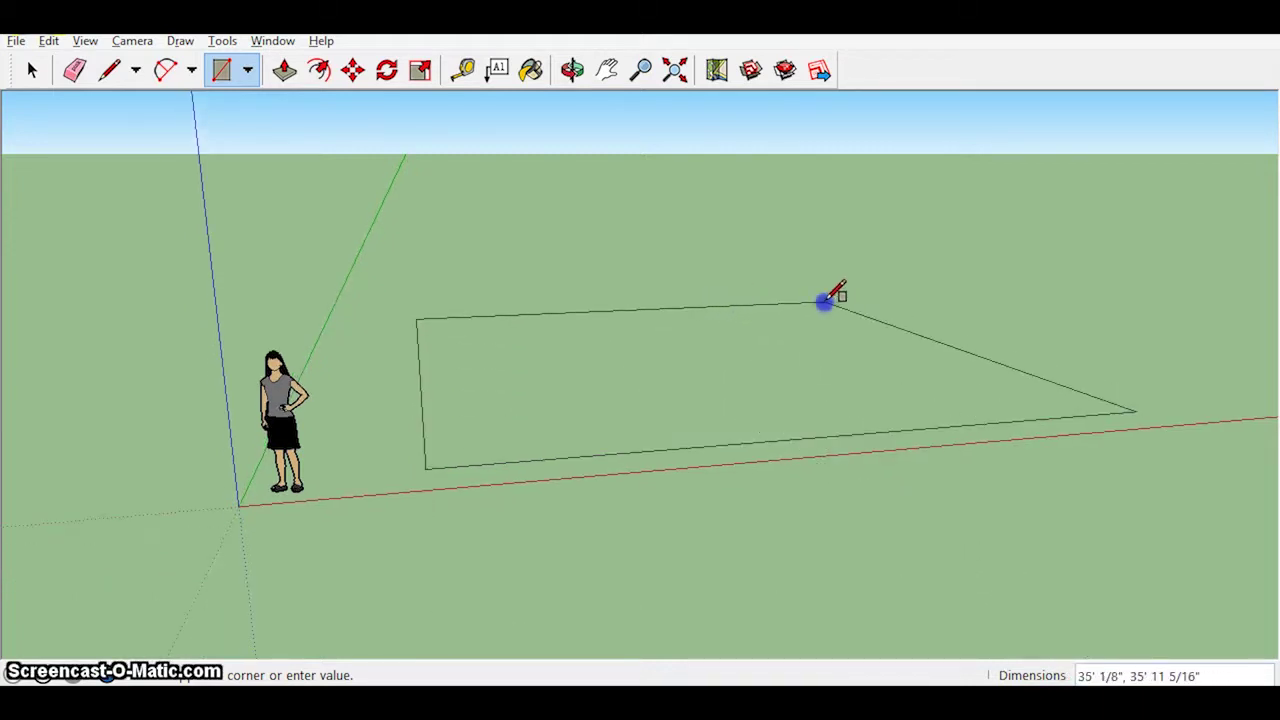
pyautogui.click(781, 338)
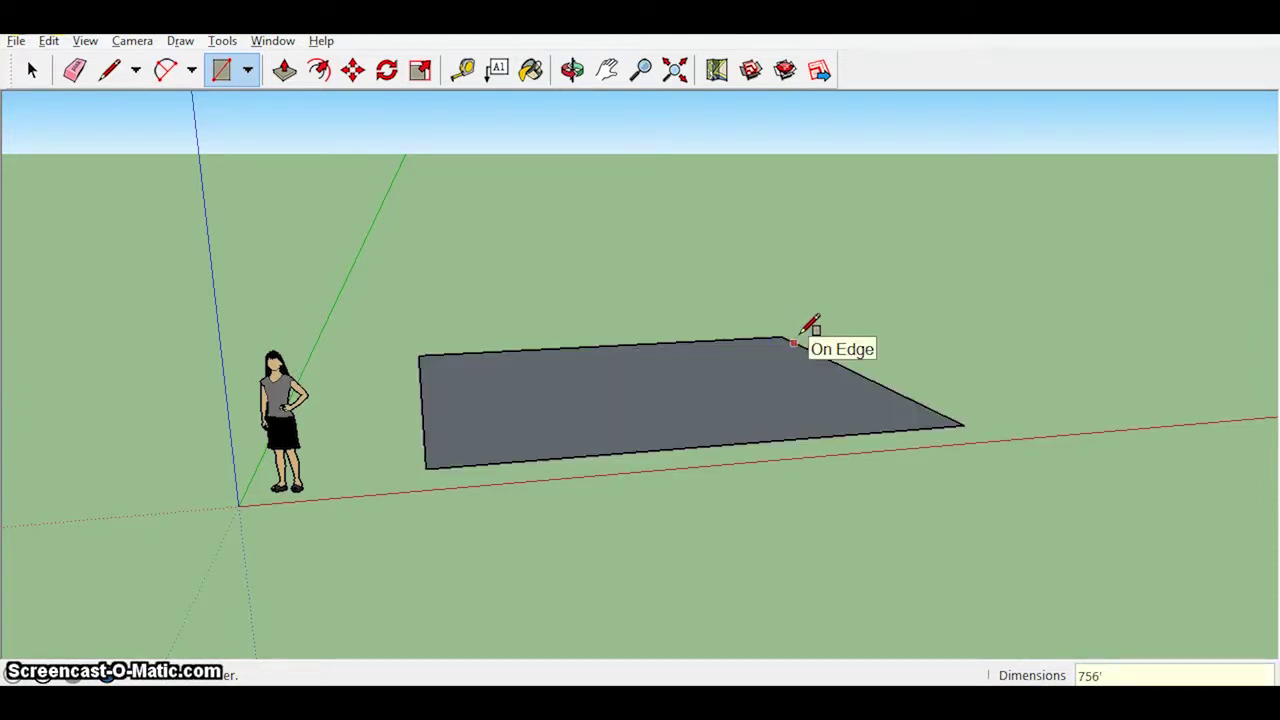
pyautogui.write(',')
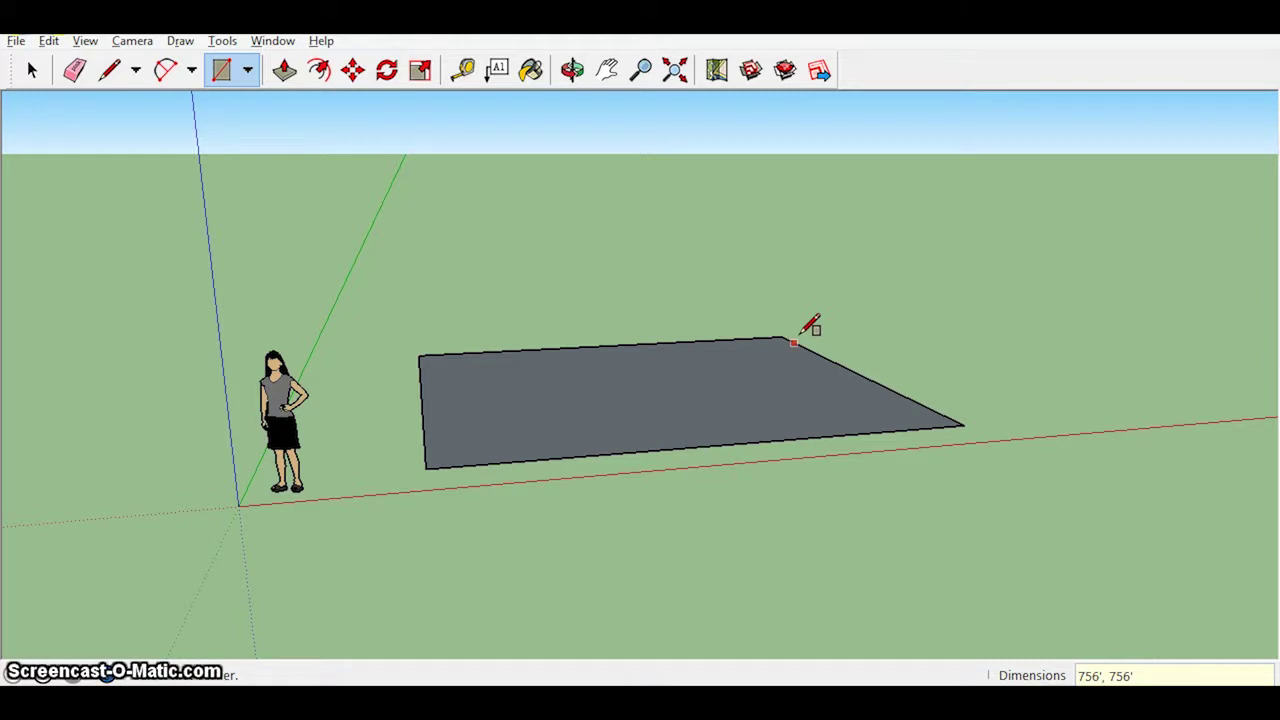
pyautogui.write("756'")
pyautogui.press('Return')
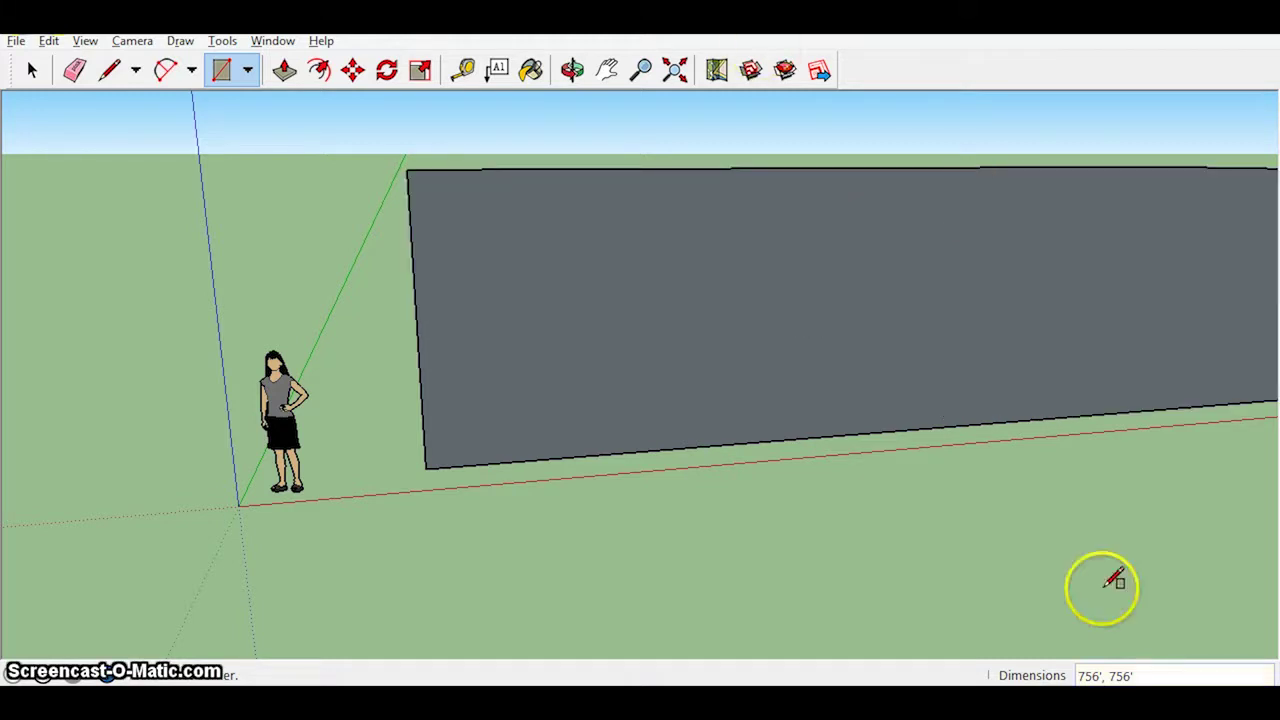
# View the whole square base from above and start pulling it upward with Push/Pull
pyautogui.scroll(-5, 1017, 494)
pyautogui.moveTo(1077, 487); pyautogui.dragTo(586, 557, button='middle')
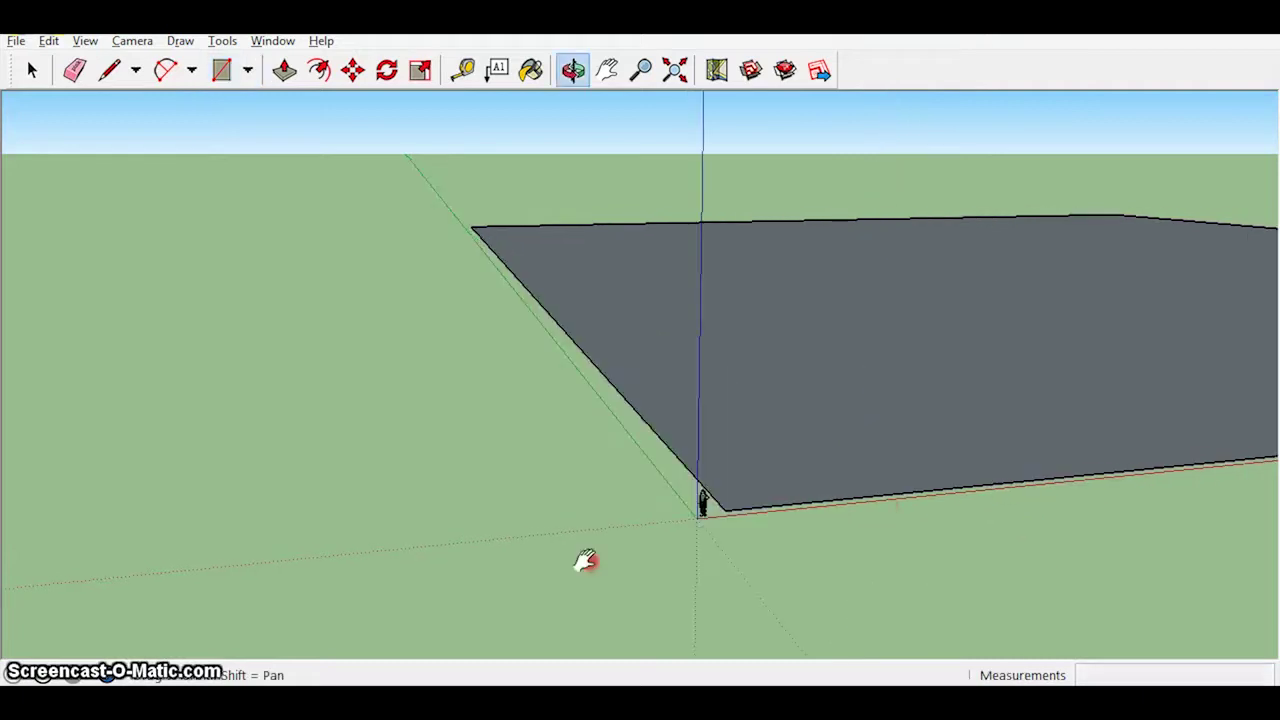
pyautogui.scroll(3, 623, 443)
pyautogui.moveTo(623, 443); pyautogui.dragTo(500, 490, button='middle')
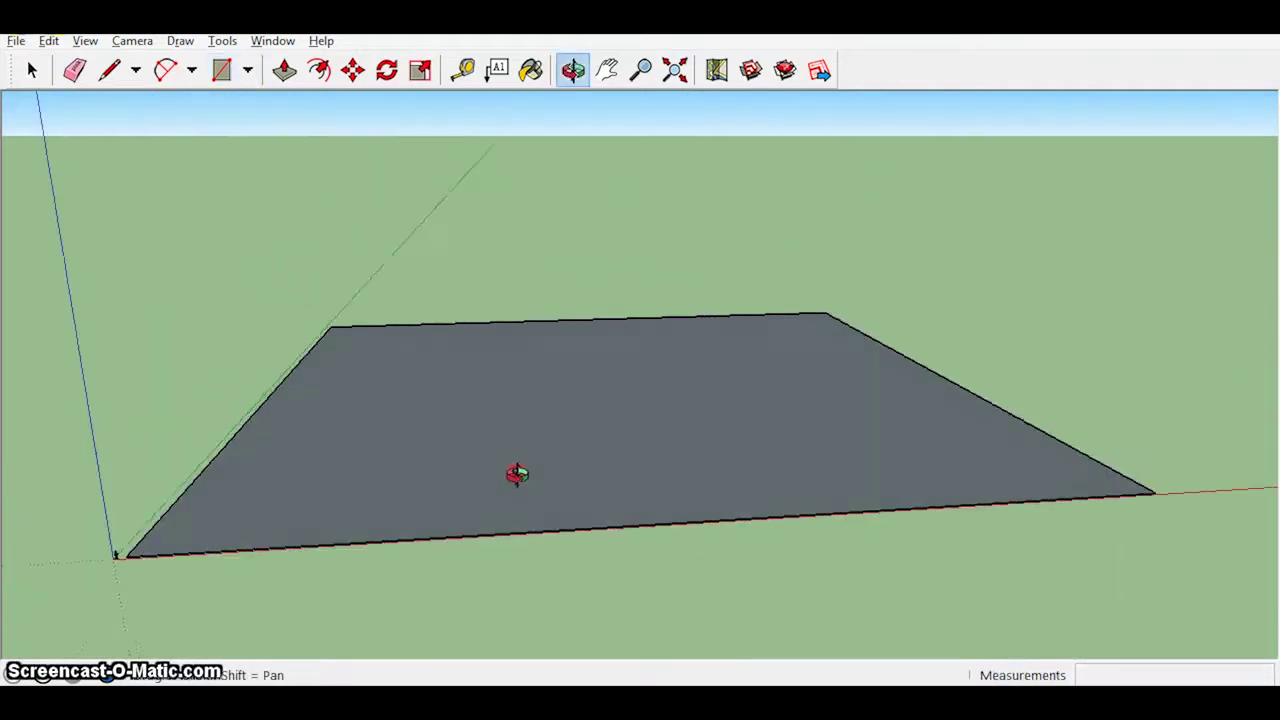
pyautogui.moveTo(517, 474); pyautogui.dragTo(443, 491)
pyautogui.press('r')
pyautogui.moveTo(489, 306); pyautogui.dragTo(603, 368, button='middle')
pyautogui.scroll(-2, 548, 383)
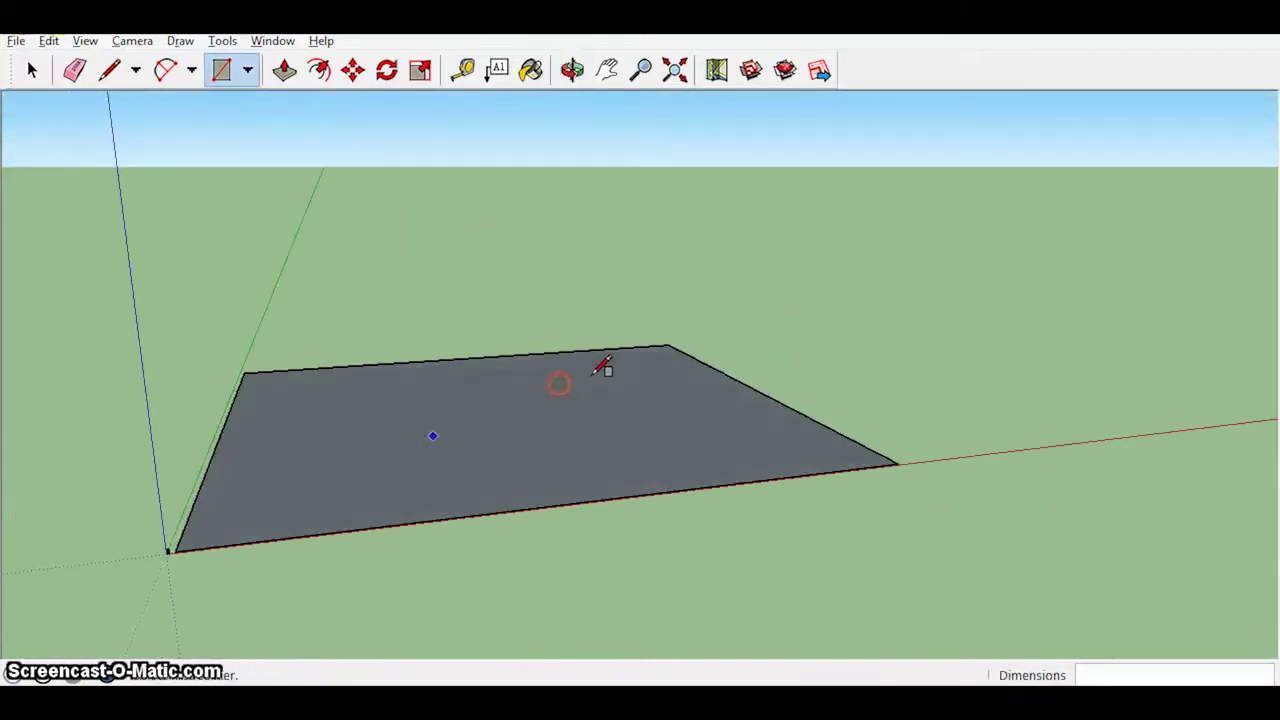
pyautogui.moveTo(414, 289); pyautogui.dragTo(586, 337, button='middle')
pyautogui.click(284, 69)
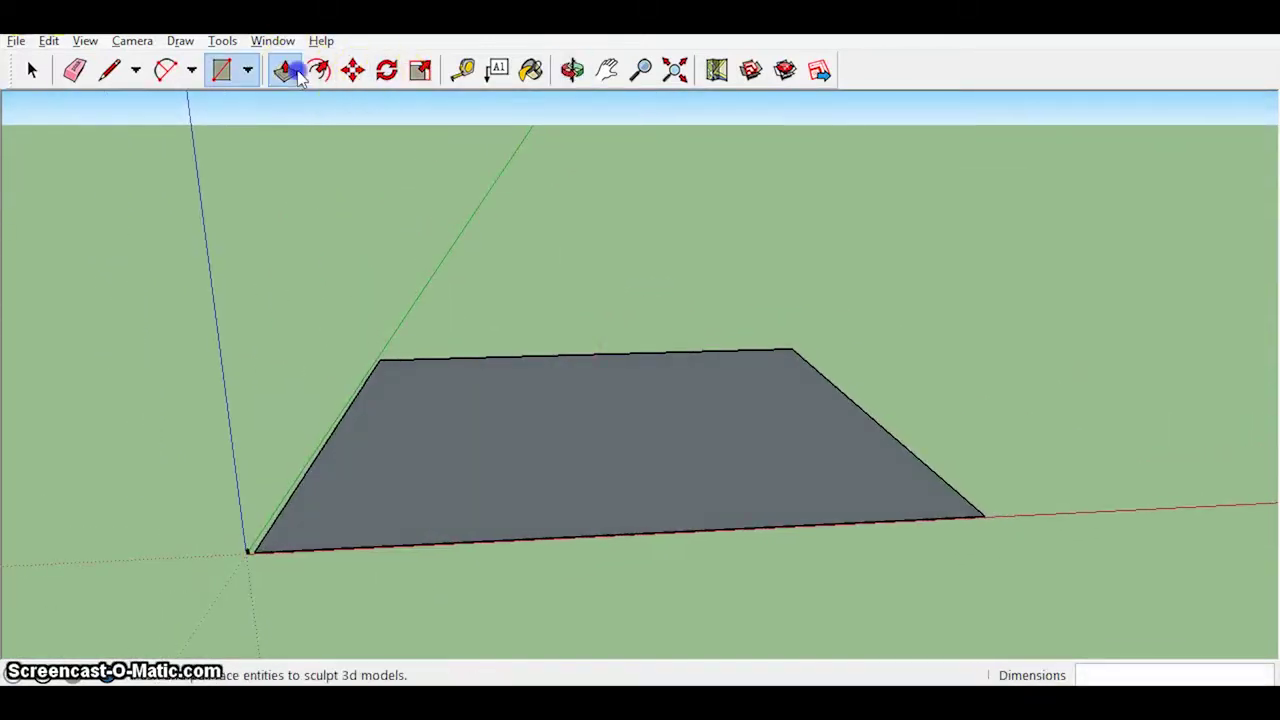
pyautogui.click(476, 390)
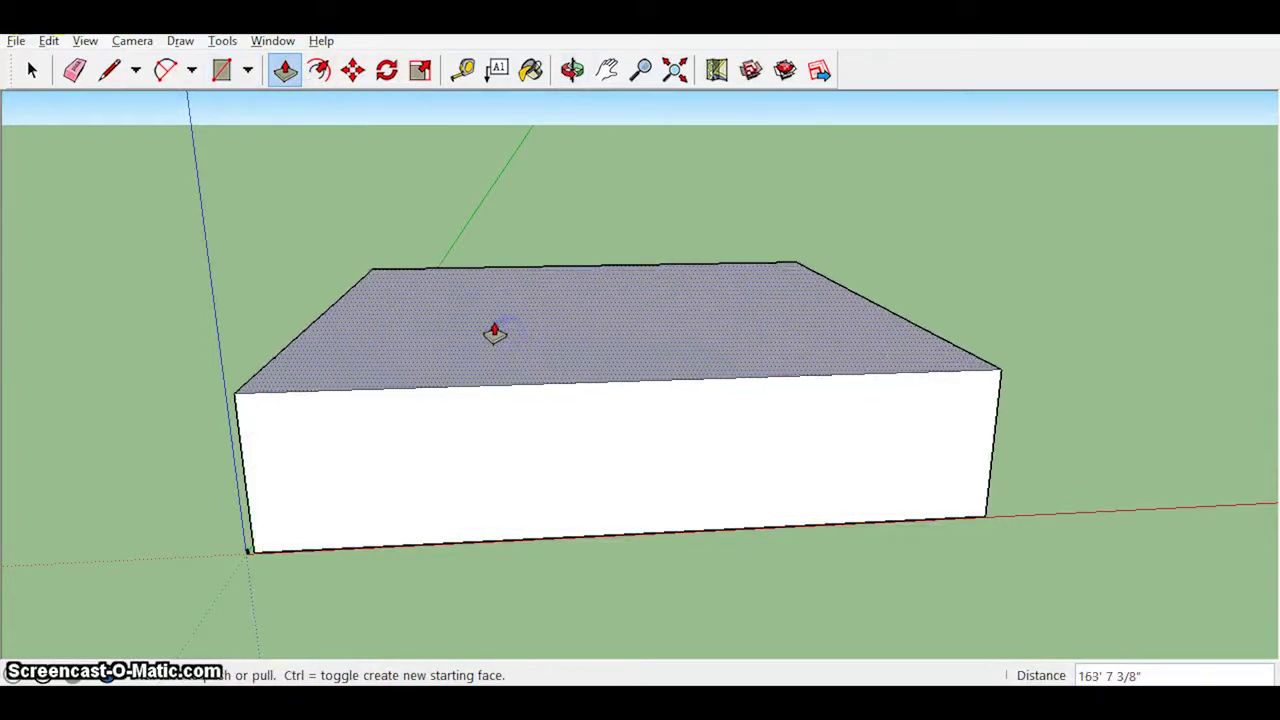
# Extrude the square base into a 481'-tall box, redoing the pull after an undo
pyautogui.click(494, 333)
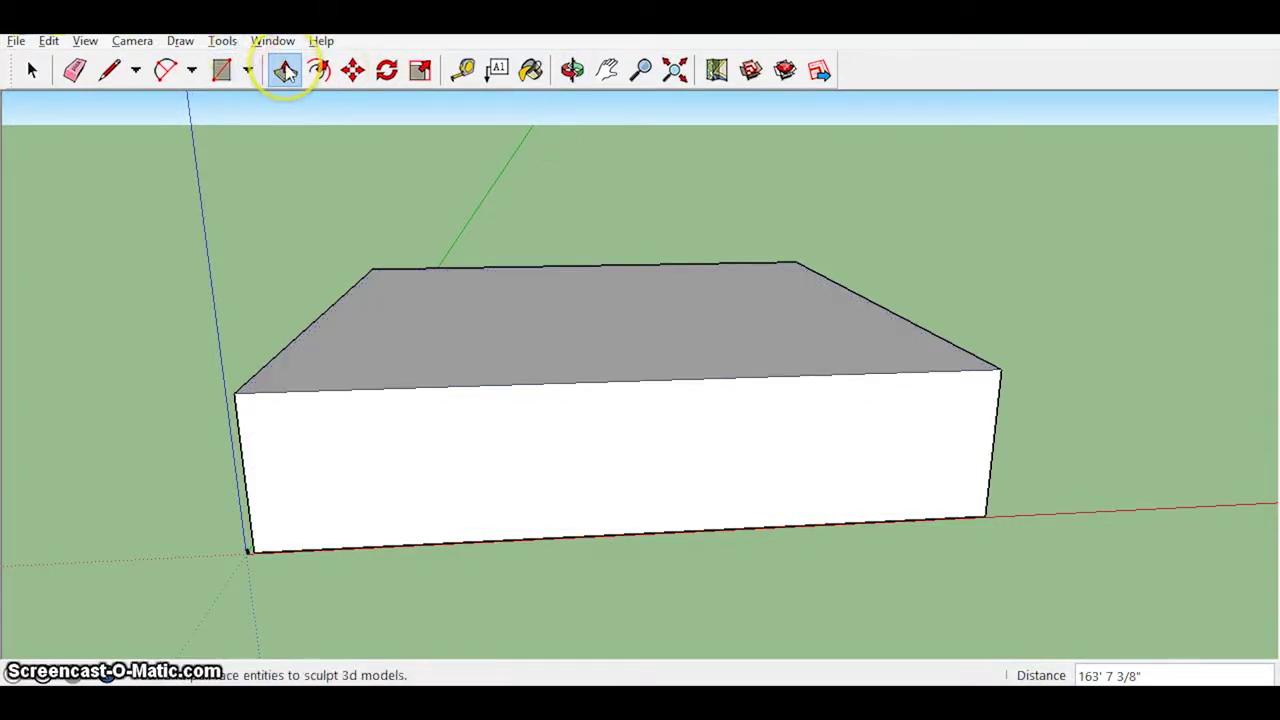
pyautogui.hotkey('ctrl', 'z')
pyautogui.click(457, 468)
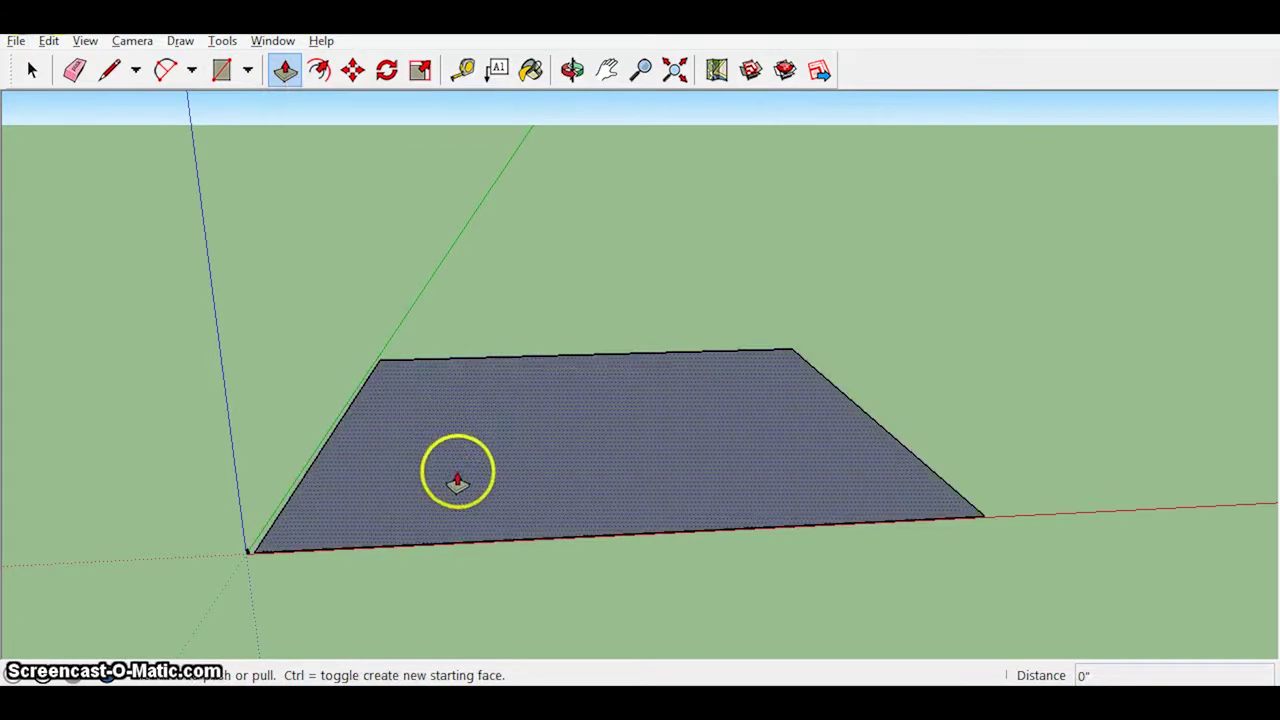
pyautogui.click(463, 359)
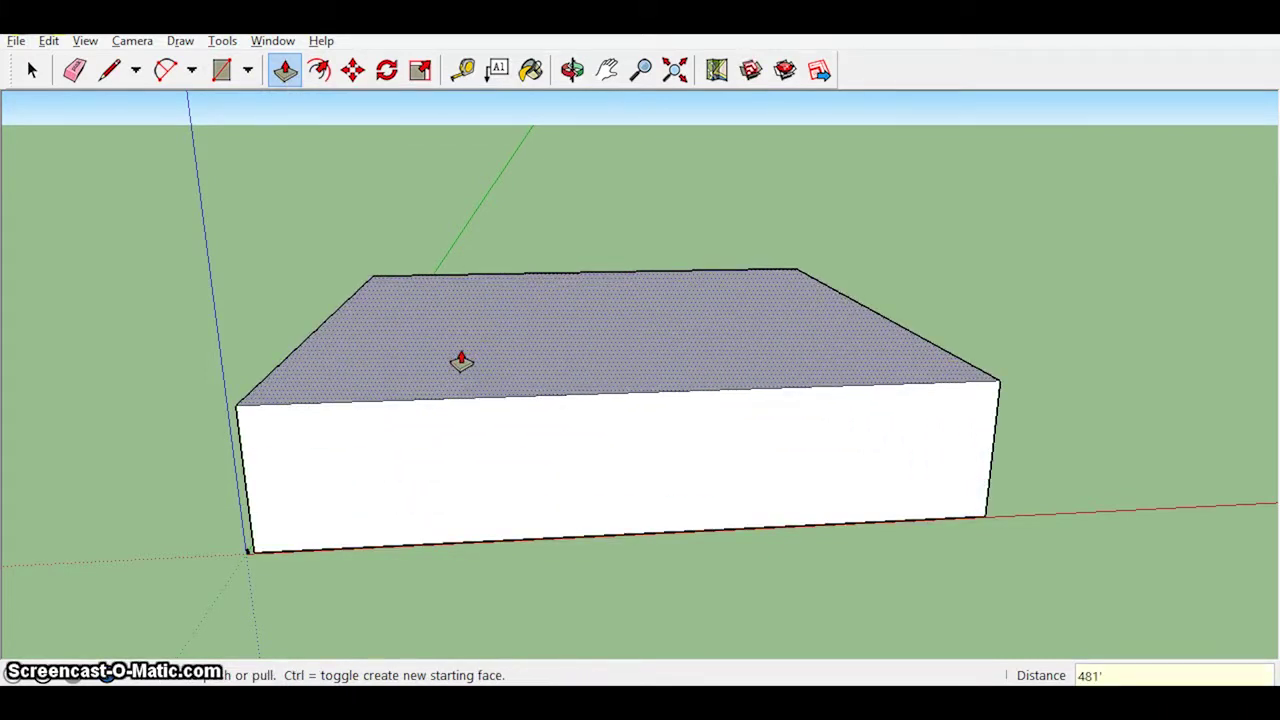
pyautogui.click(461, 361)
pyautogui.click(461, 361)
# Orbit around the box and select its top face
pyautogui.scroll(-5, 451, 331)
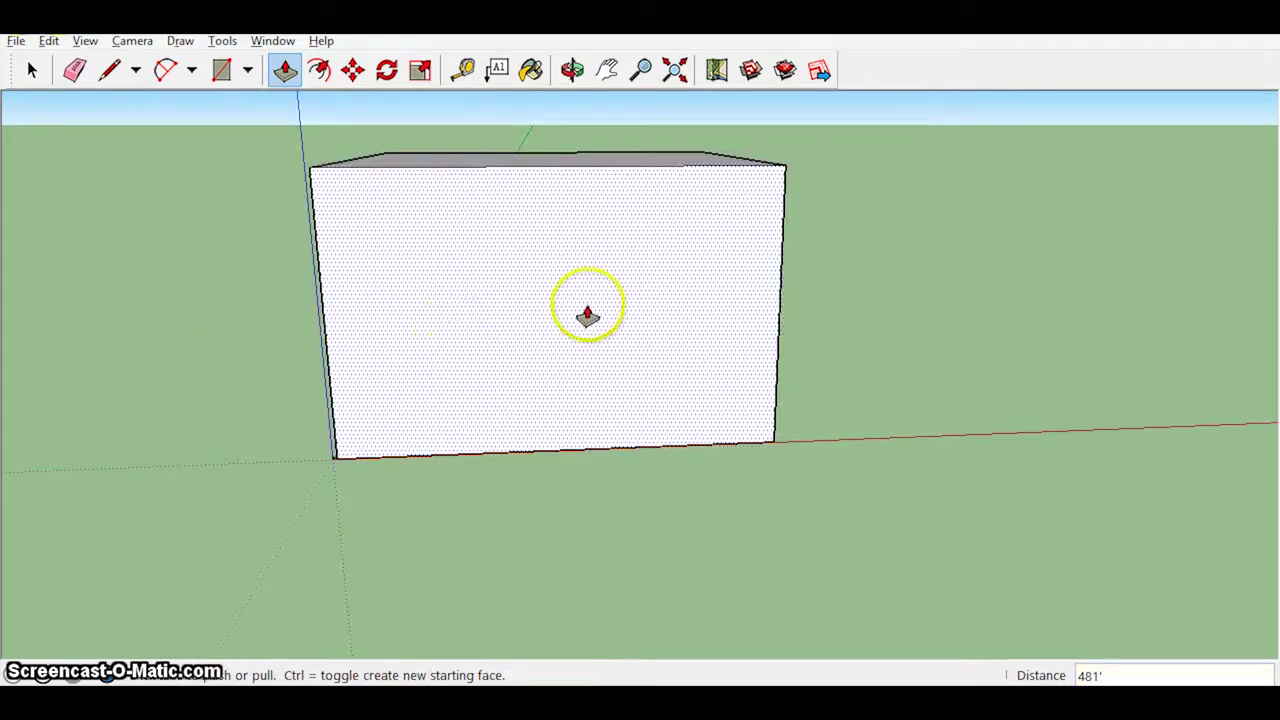
pyautogui.moveTo(586, 309); pyautogui.dragTo(354, 417, button='middle')
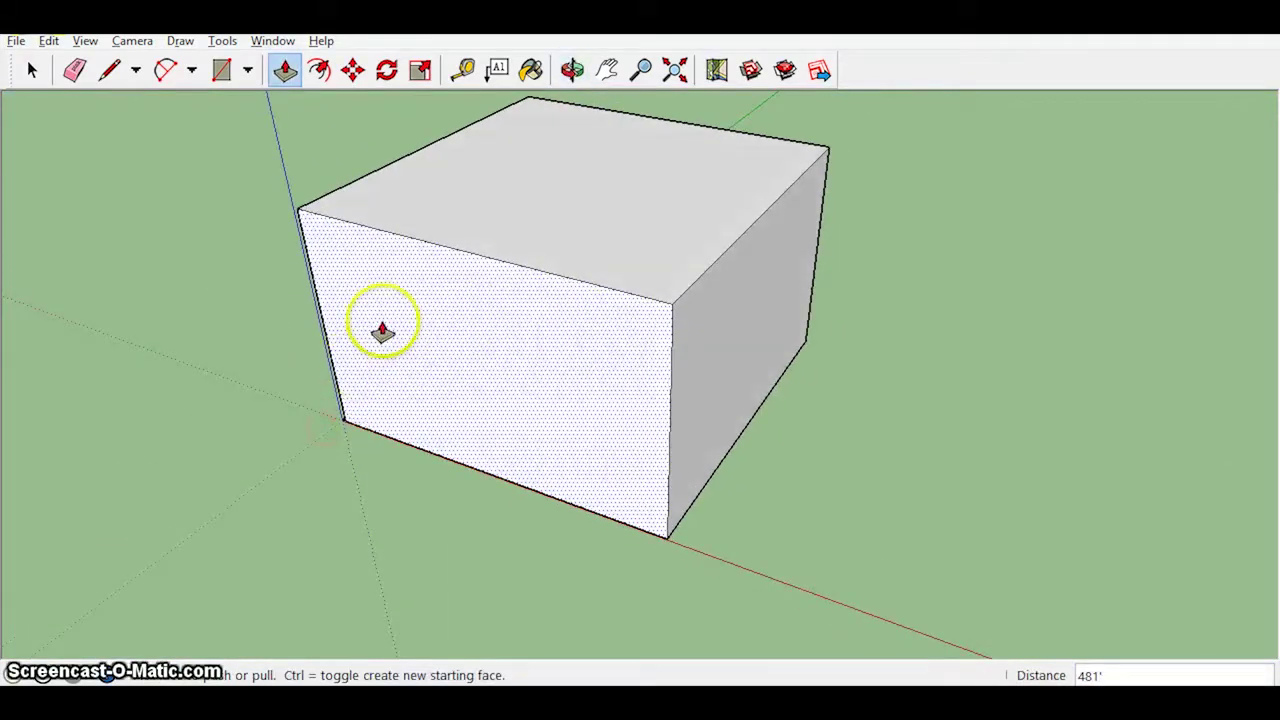
pyautogui.moveTo(380, 331); pyautogui.dragTo(740, 251, button='middle')
pyautogui.moveTo(551, 331); pyautogui.dragTo(636, 302, button='middle')
pyautogui.press('space')
pyautogui.click(634, 290)
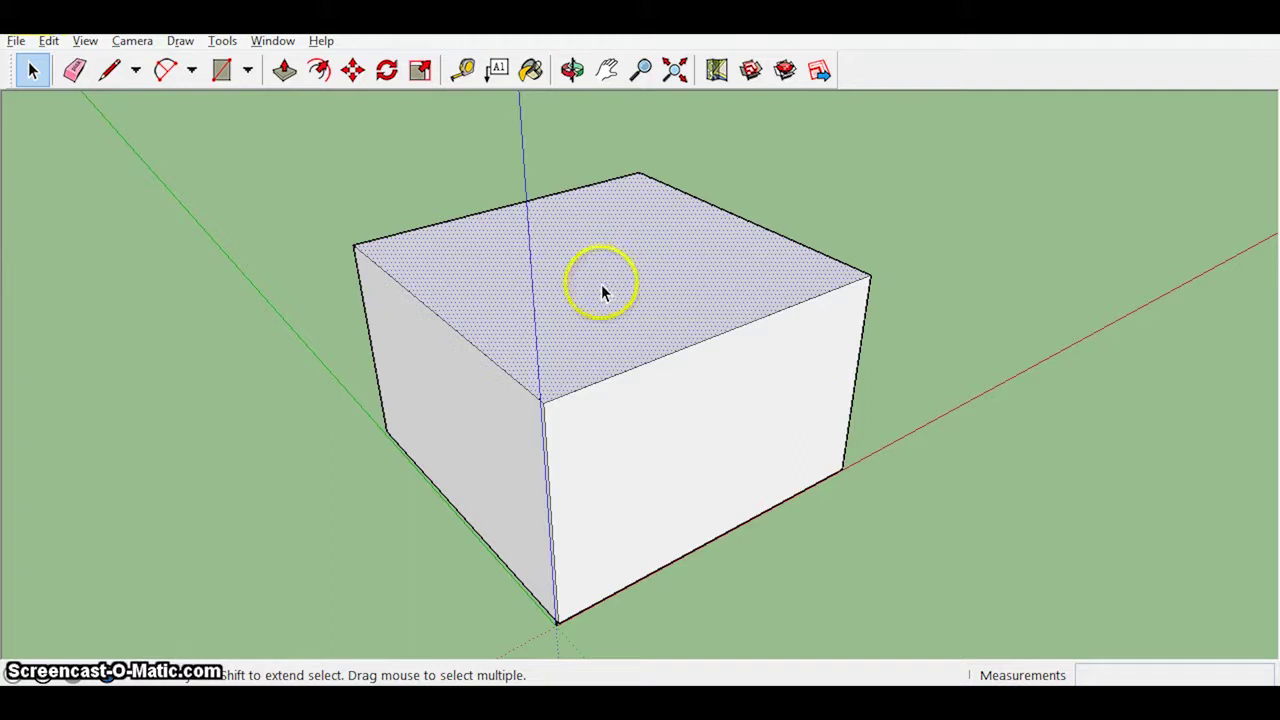
# Scale the top face by 0.01 toward its centre with the Scale tool
pyautogui.click(420, 70)
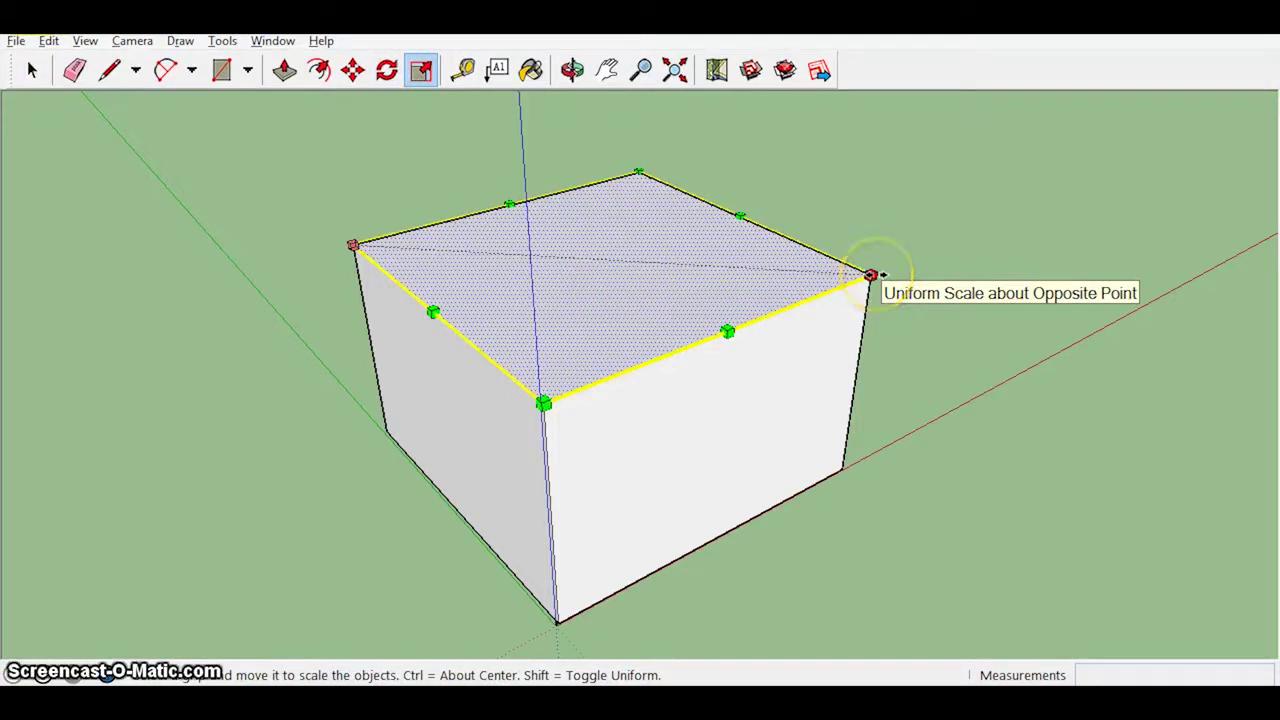
pyautogui.click(808, 274)
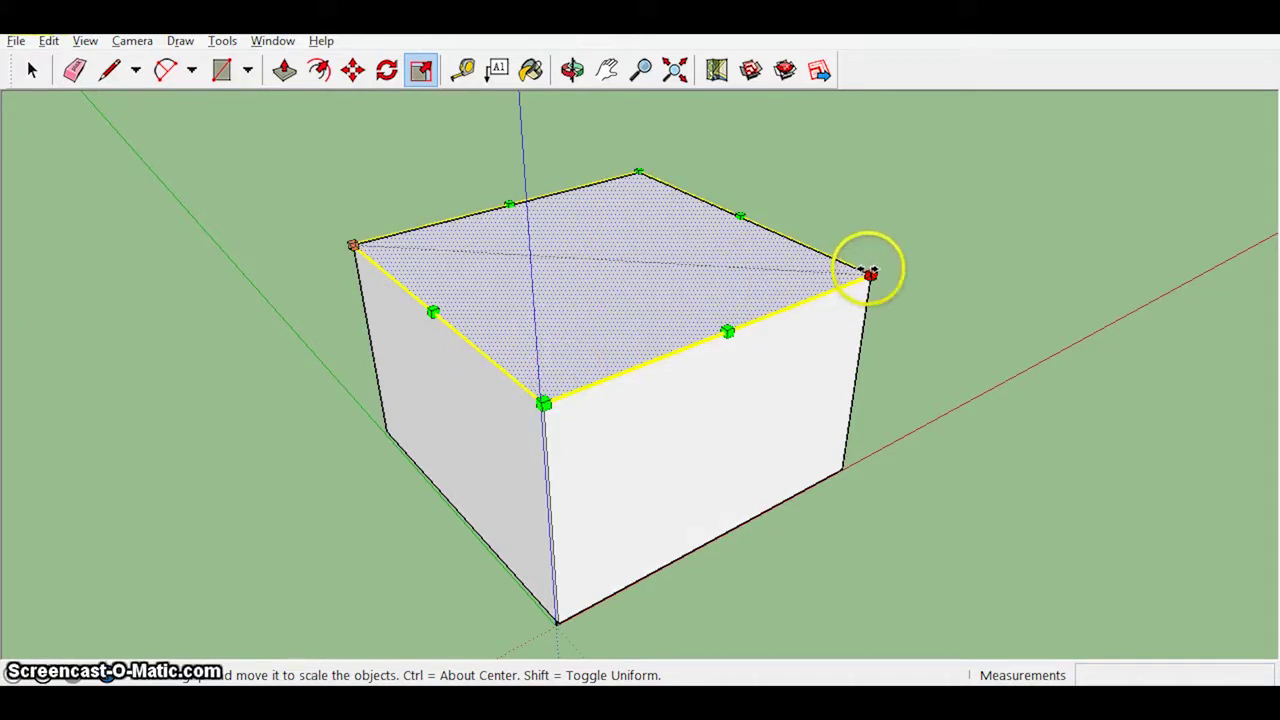
pyautogui.keyDown('ctrl'); pyautogui.moveTo(870, 272); pyautogui.dragTo(752, 278); pyautogui.keyUp('ctrl')
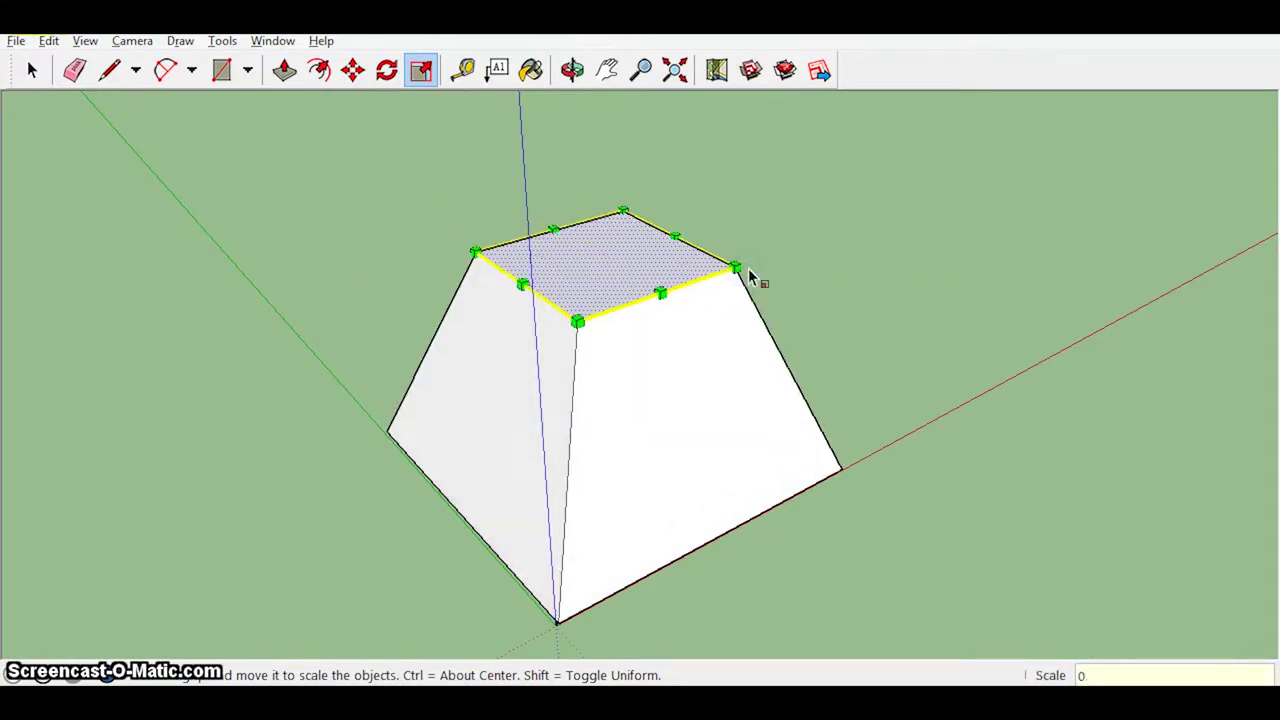
pyautogui.write('0.01')
pyautogui.press('Return')
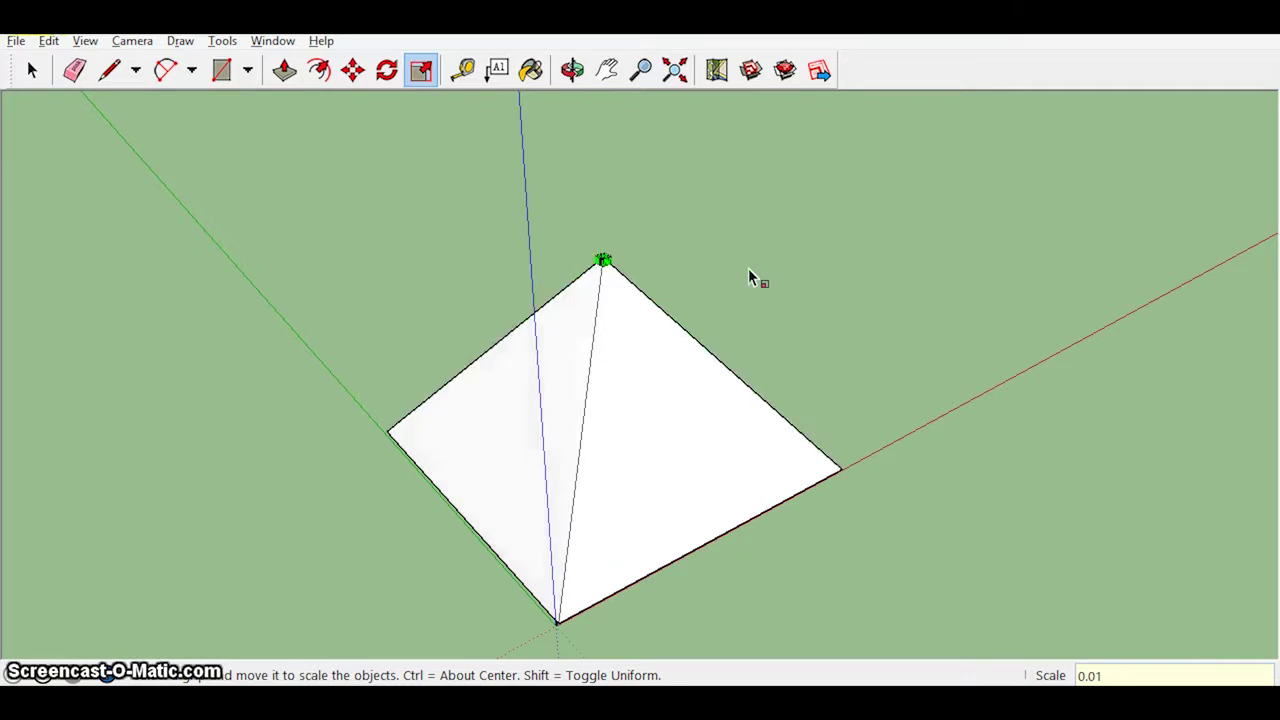
pyautogui.scroll(5, 620, 357)
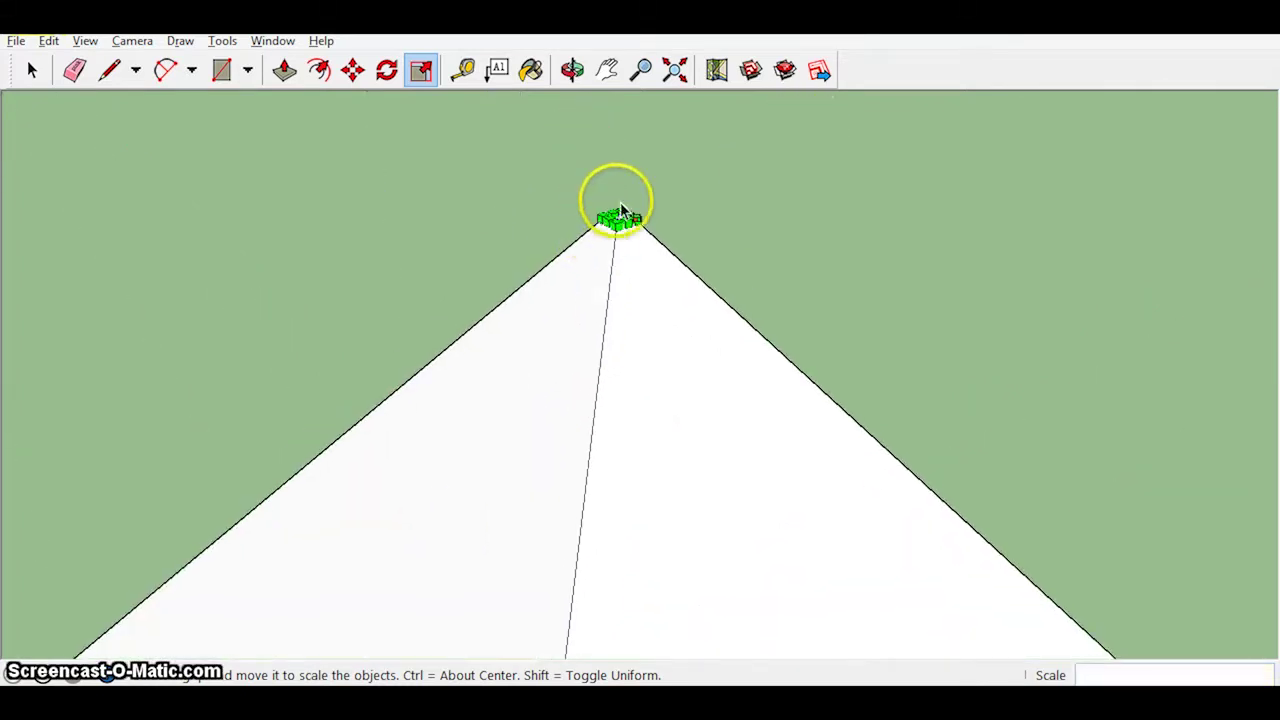
pyautogui.scroll(4, 614, 205)
# Scale the top face again with value 0 and view the whole pyramid
pyautogui.keyDown('ctrl'); pyautogui.moveTo(711, 342); pyautogui.dragTo(660, 355); pyautogui.keyUp('ctrl')
pyautogui.write('0.01')
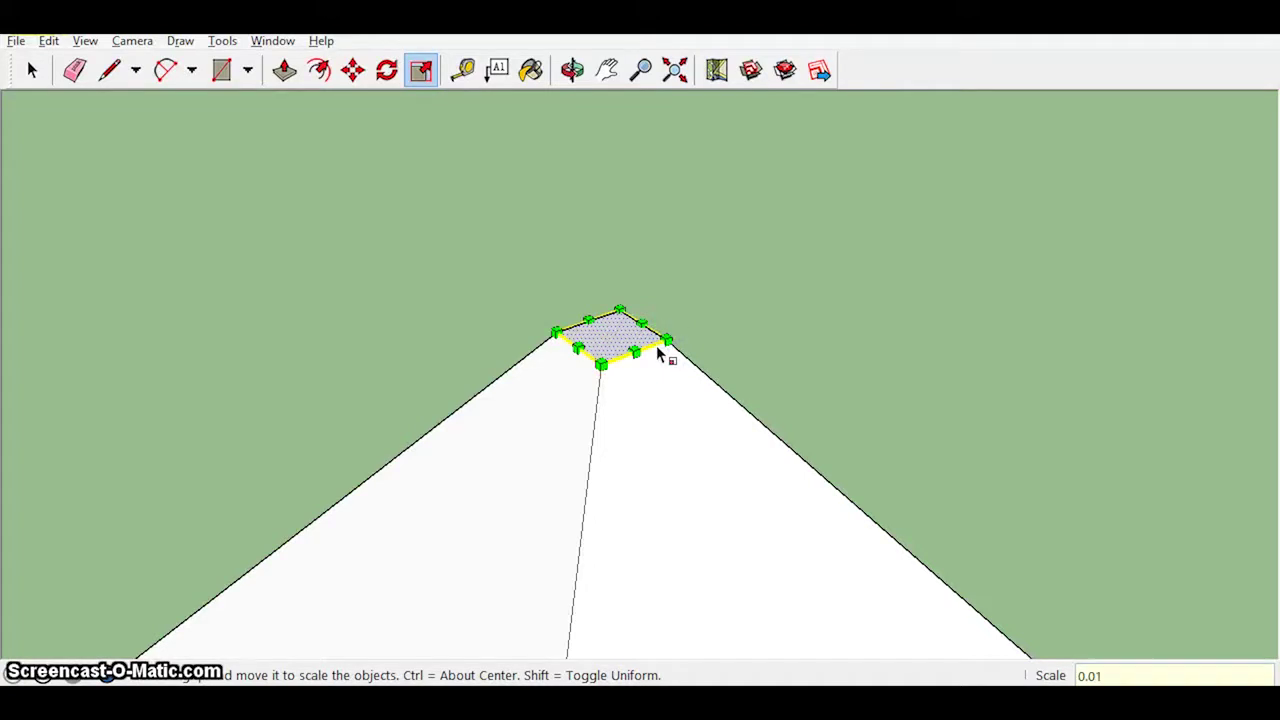
pyautogui.press('Return')
pyautogui.moveTo(656, 345); pyautogui.dragTo(754, 533, button='middle')
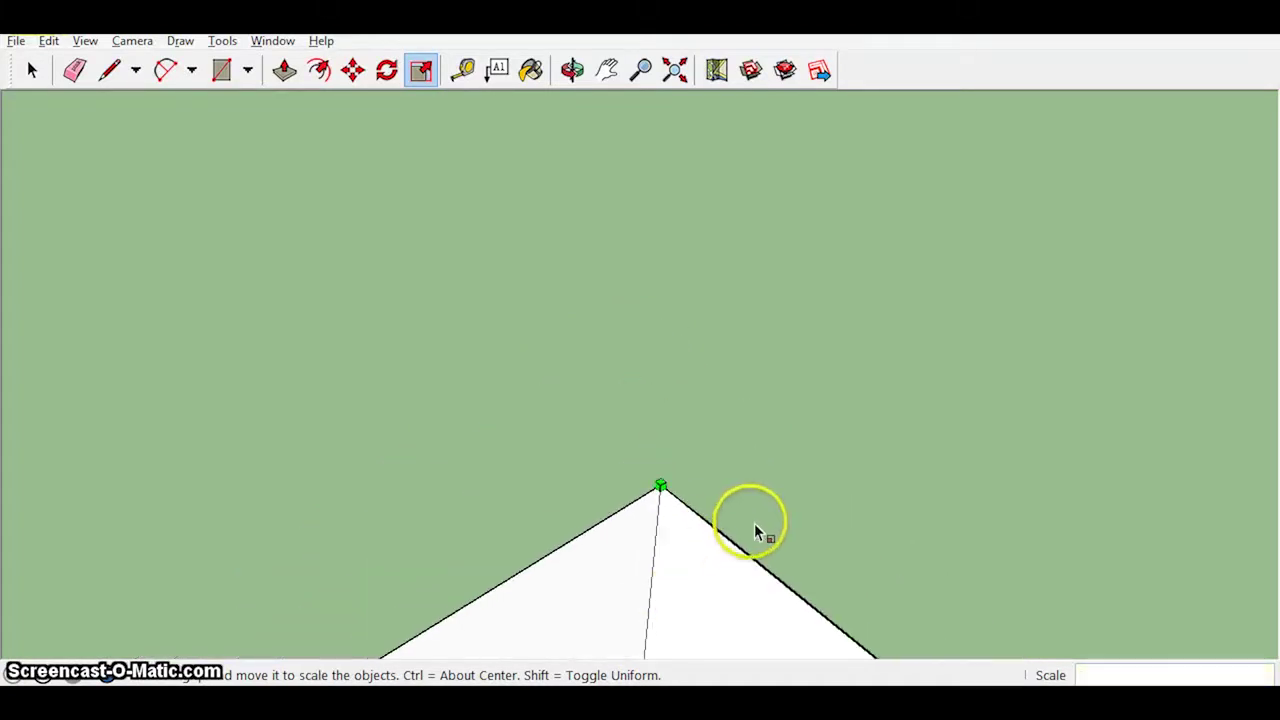
pyautogui.scroll(-5, 640, 500)
pyautogui.press('space')
pyautogui.moveTo(729, 420); pyautogui.dragTo(470, 390, button='middle')
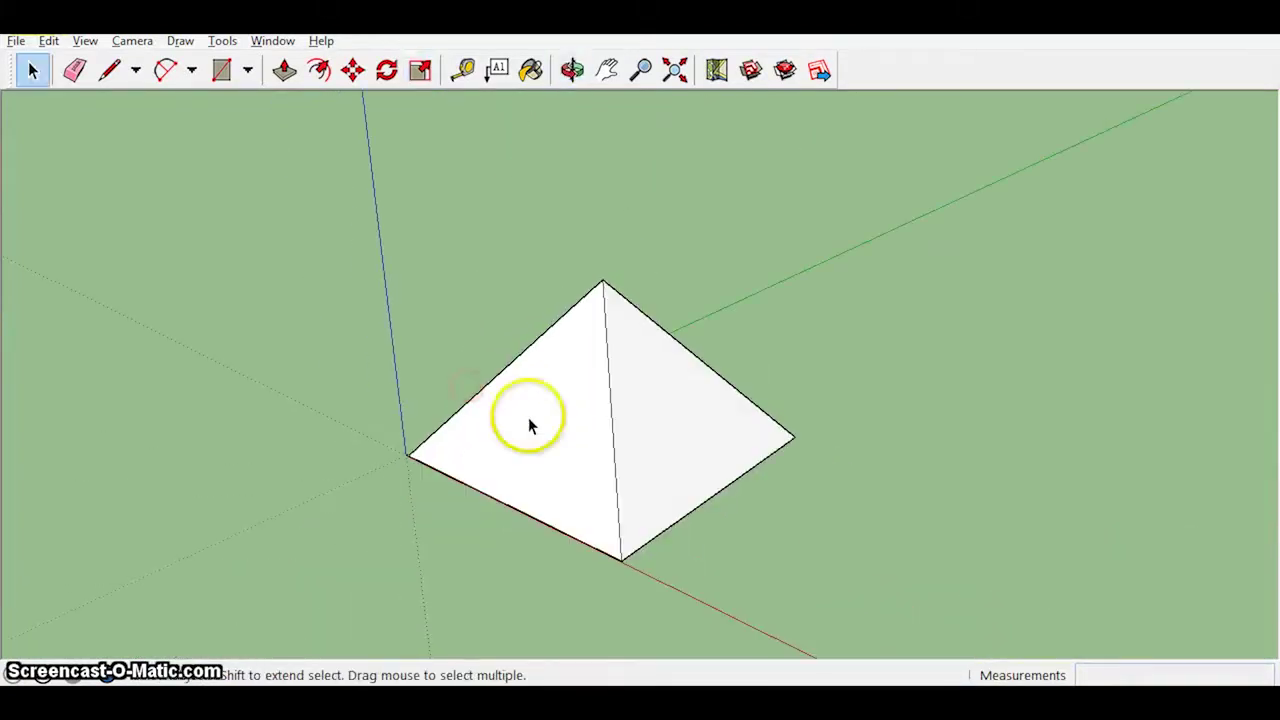
pyautogui.keyDown('shift'); pyautogui.moveTo(530, 425); pyautogui.dragTo(465, 310, button='middle'); pyautogui.keyUp('shift')
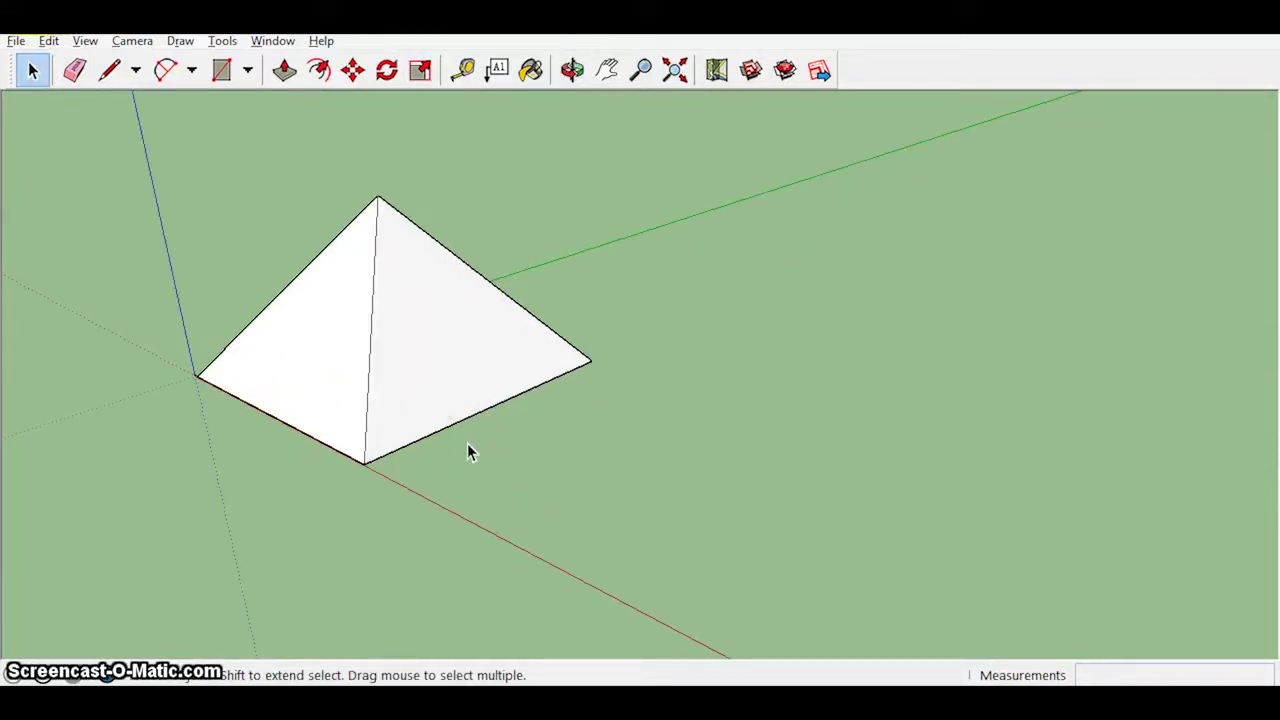
# Draw a 756' by 378' rectangle along the red axis beside the pyramid
pyautogui.click(498, 441)
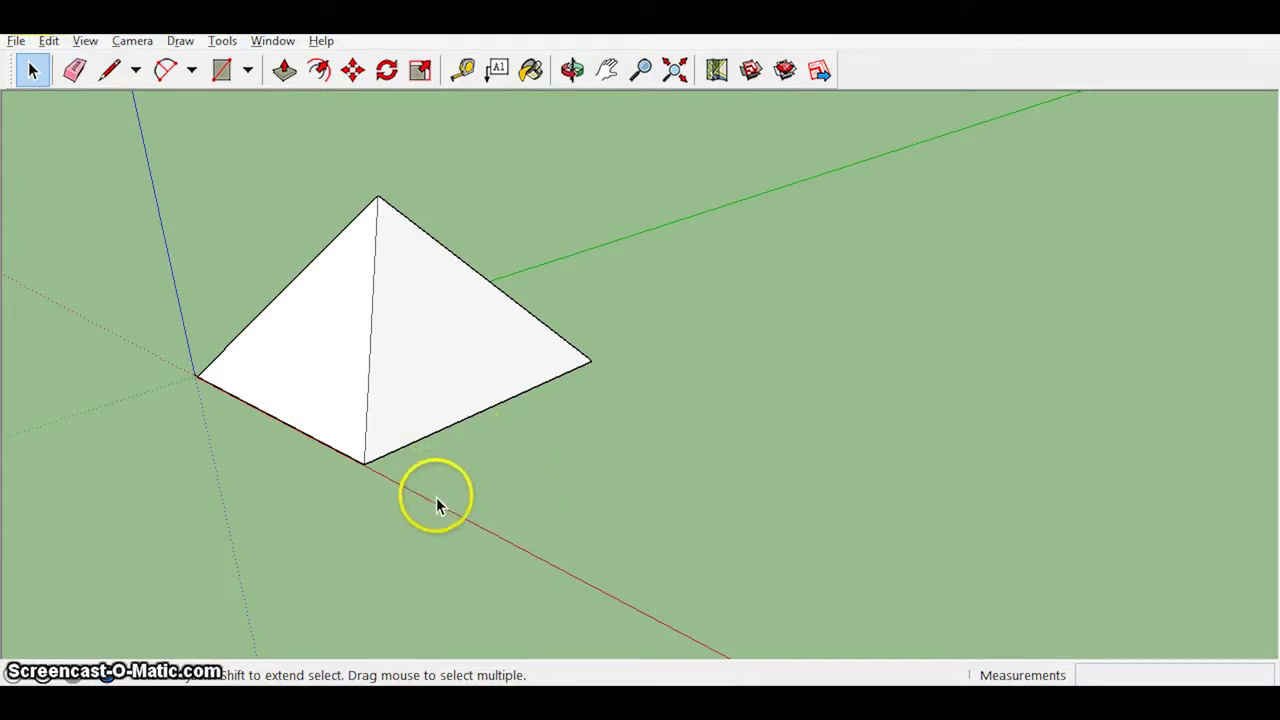
pyautogui.moveTo(436, 497); pyautogui.dragTo(470, 505, button='middle')
pyautogui.click(369, 210)
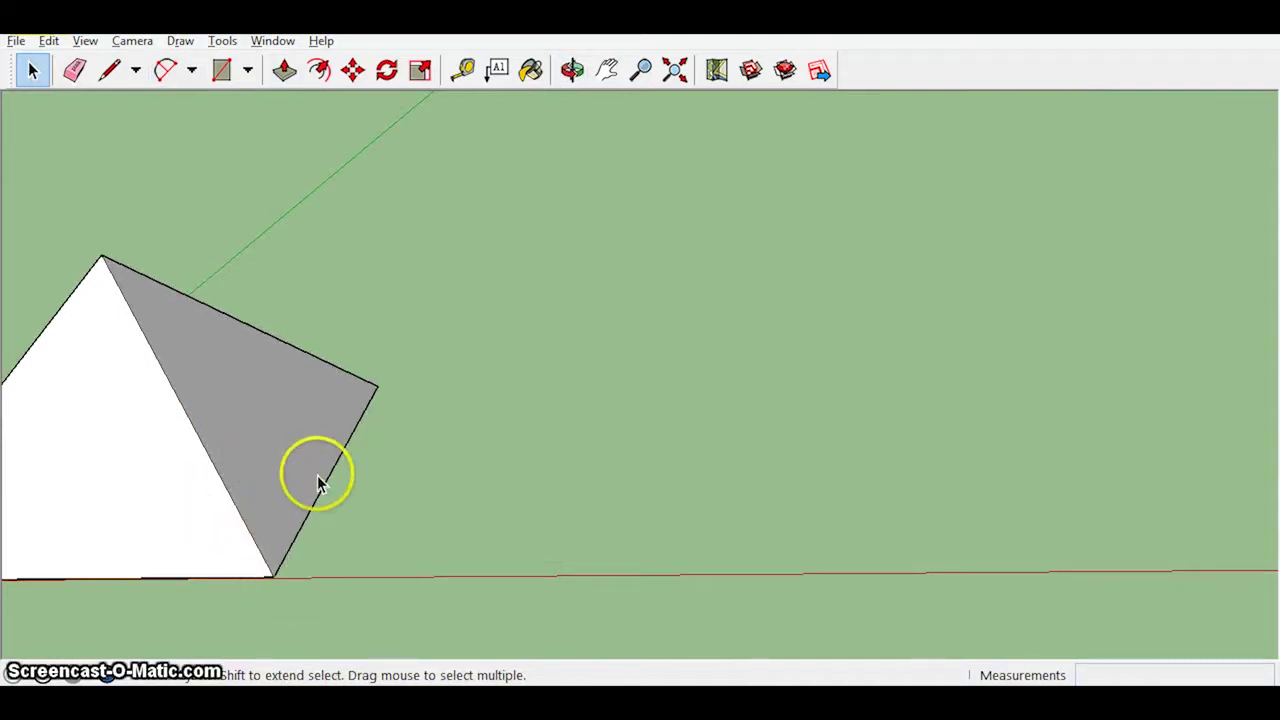
pyautogui.click(222, 69)
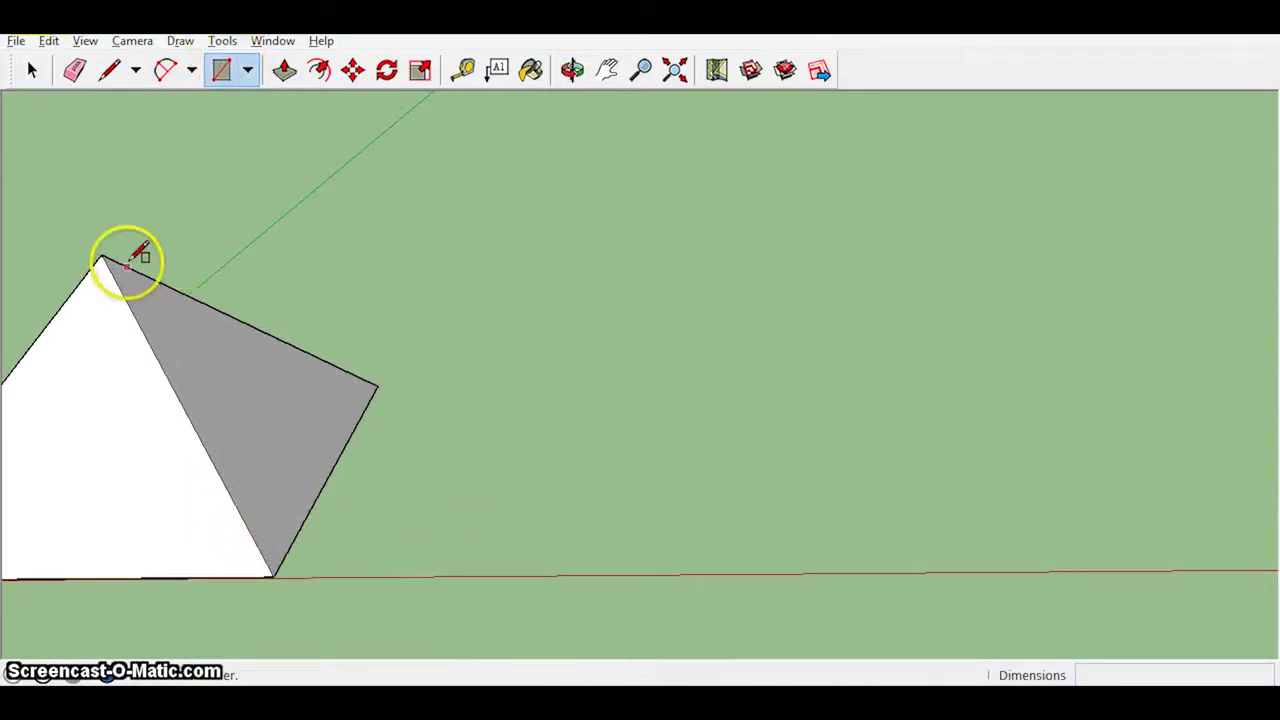
pyautogui.click(493, 576)
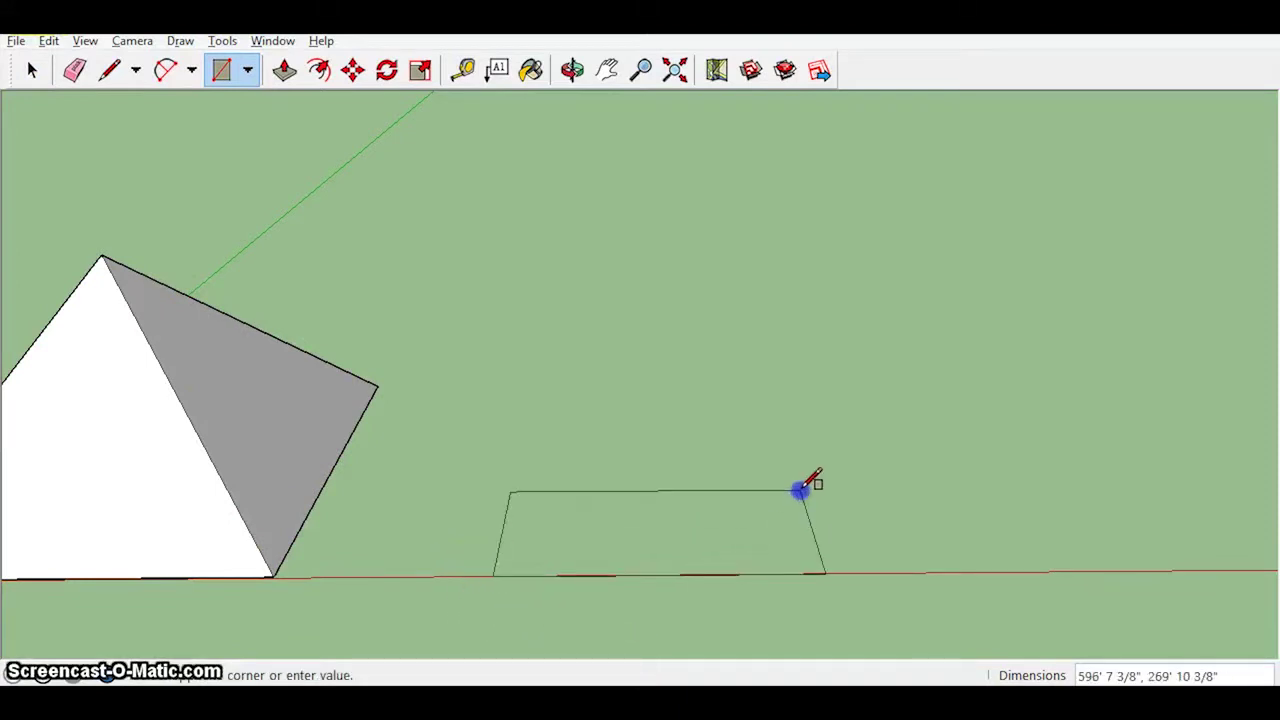
pyautogui.click(833, 485)
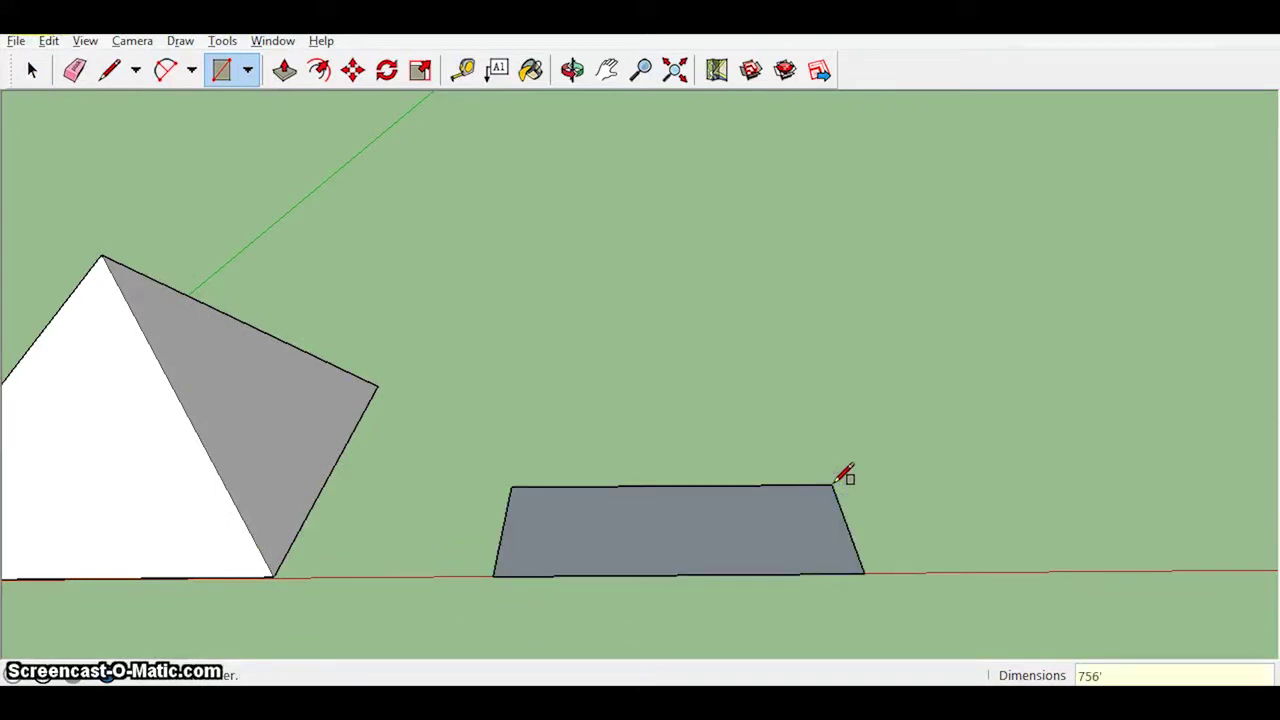
pyautogui.write("756', 378")
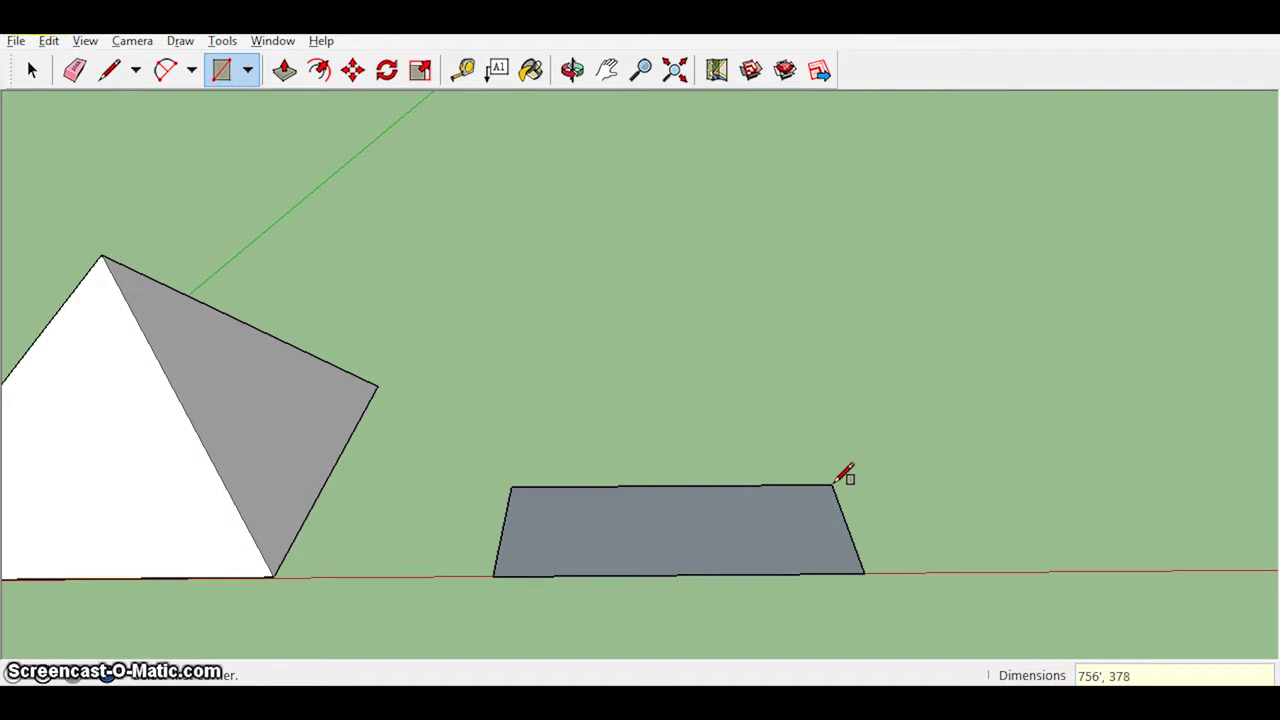
pyautogui.write("'")
pyautogui.press('Return')
# Push/Pull the new rectangle up into a 481'-tall box
pyautogui.click(284, 69)
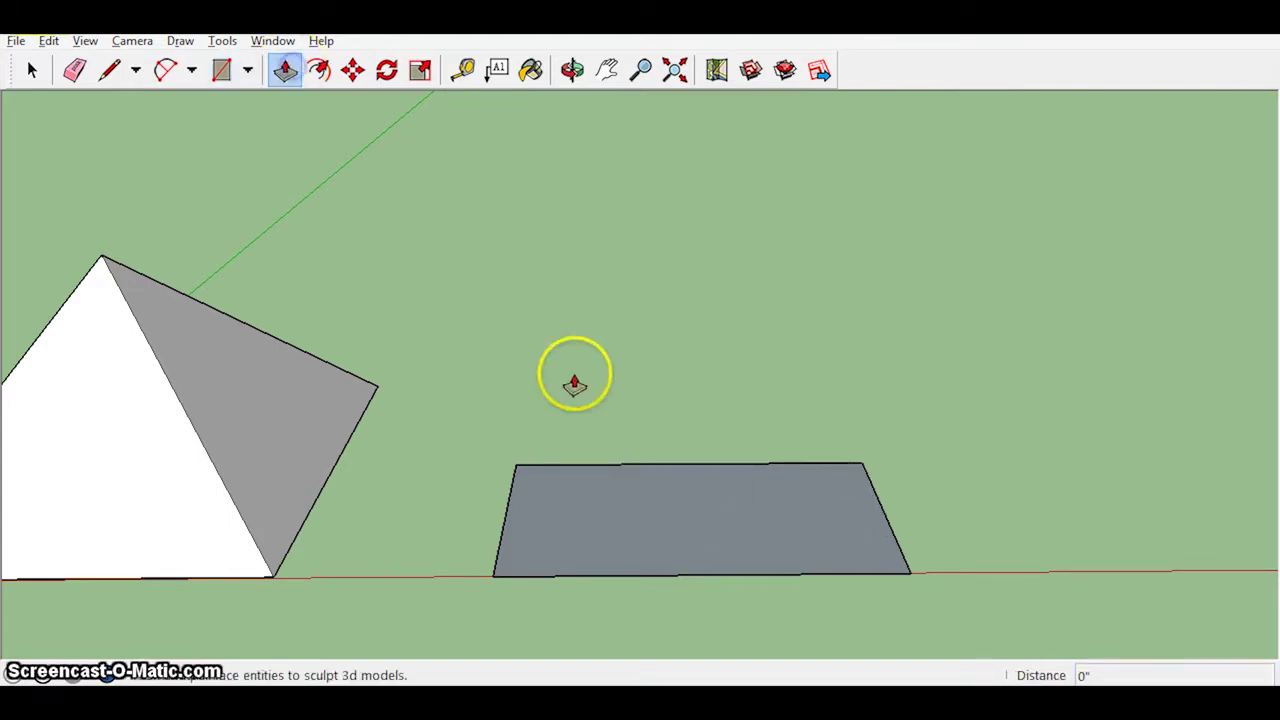
pyautogui.moveTo(612, 517); pyautogui.dragTo(606, 363)
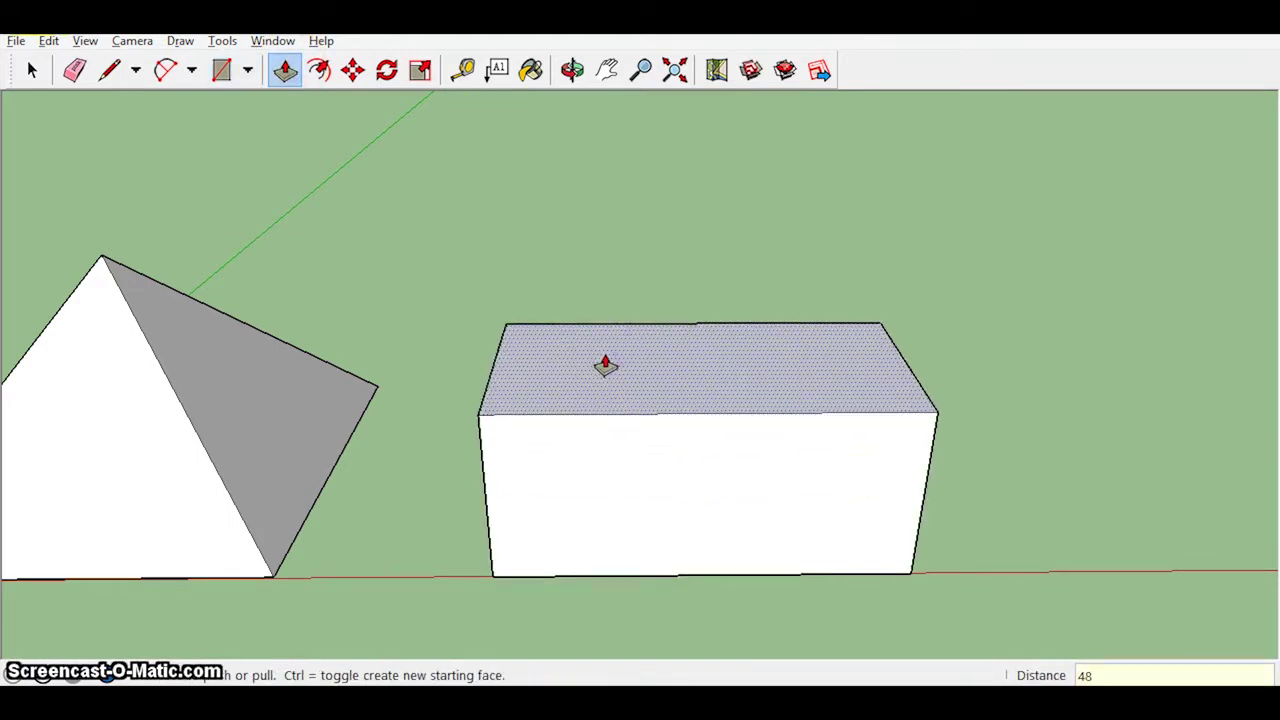
pyautogui.press('Return')
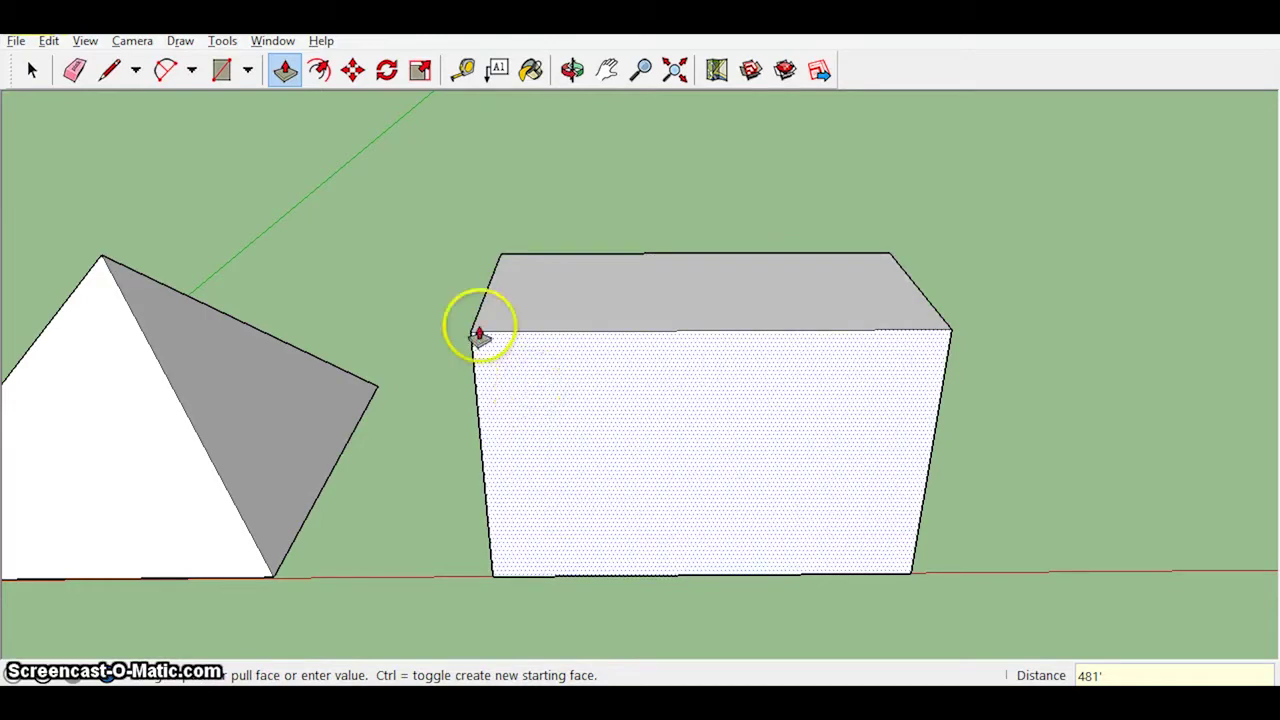
# Move the box's top edge 378' across to slant it into a wedge
pyautogui.moveTo(746, 386); pyautogui.dragTo(349, 357, button='middle')
pyautogui.click(352, 70)
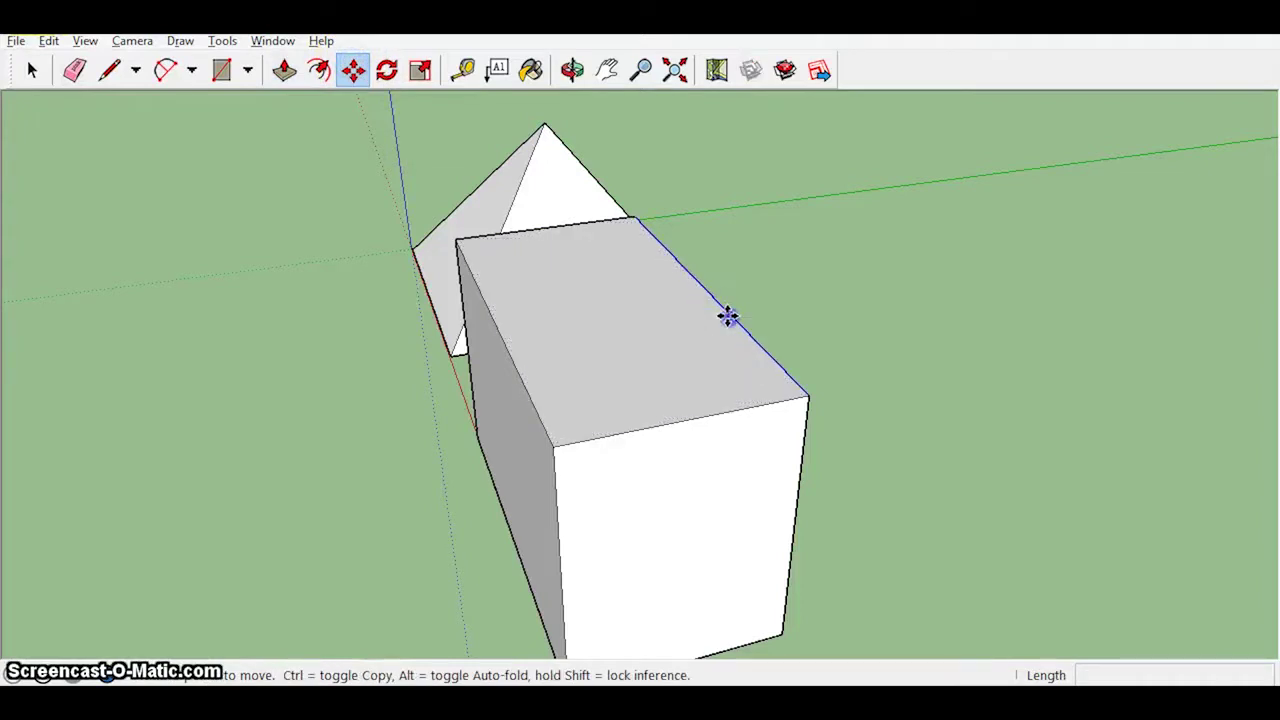
pyautogui.moveTo(727, 316); pyautogui.dragTo(509, 347)
pyautogui.moveTo(806, 486); pyautogui.dragTo(671, 474, button='middle')
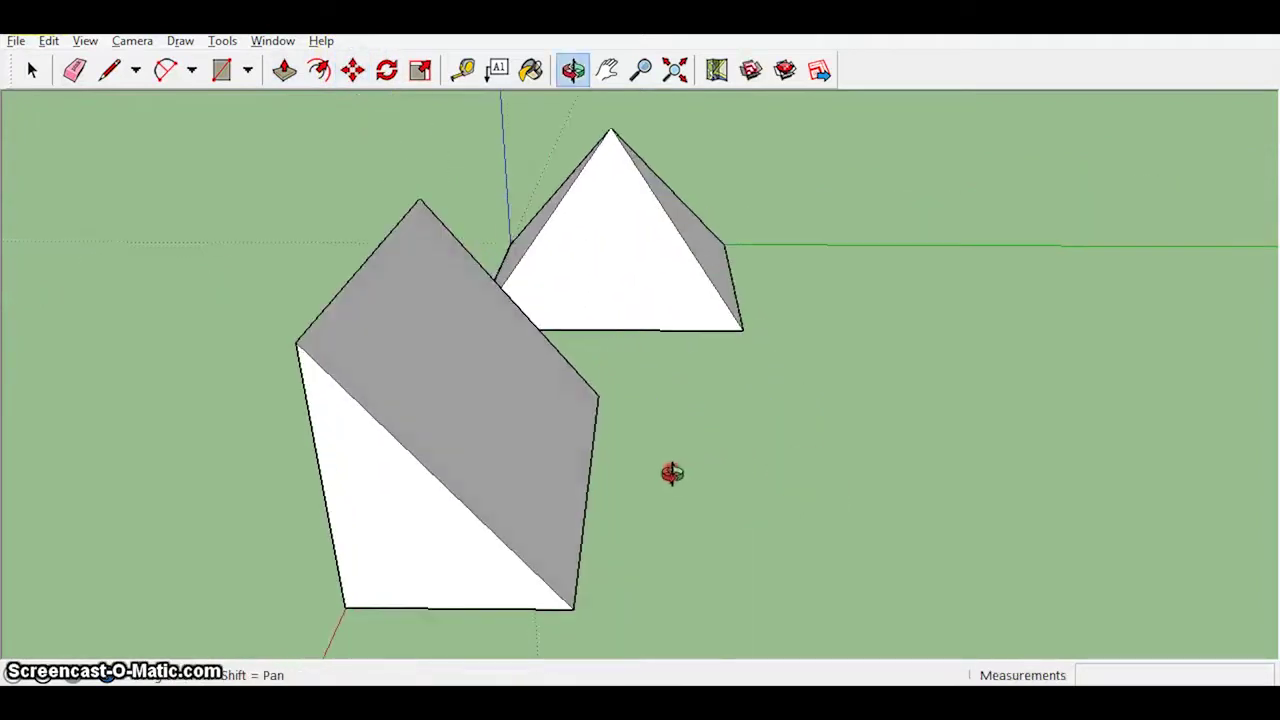
# Draw a midpoint line on the slope and move the top corners onto it, forming a half-pyramid
pyautogui.click(115, 68)
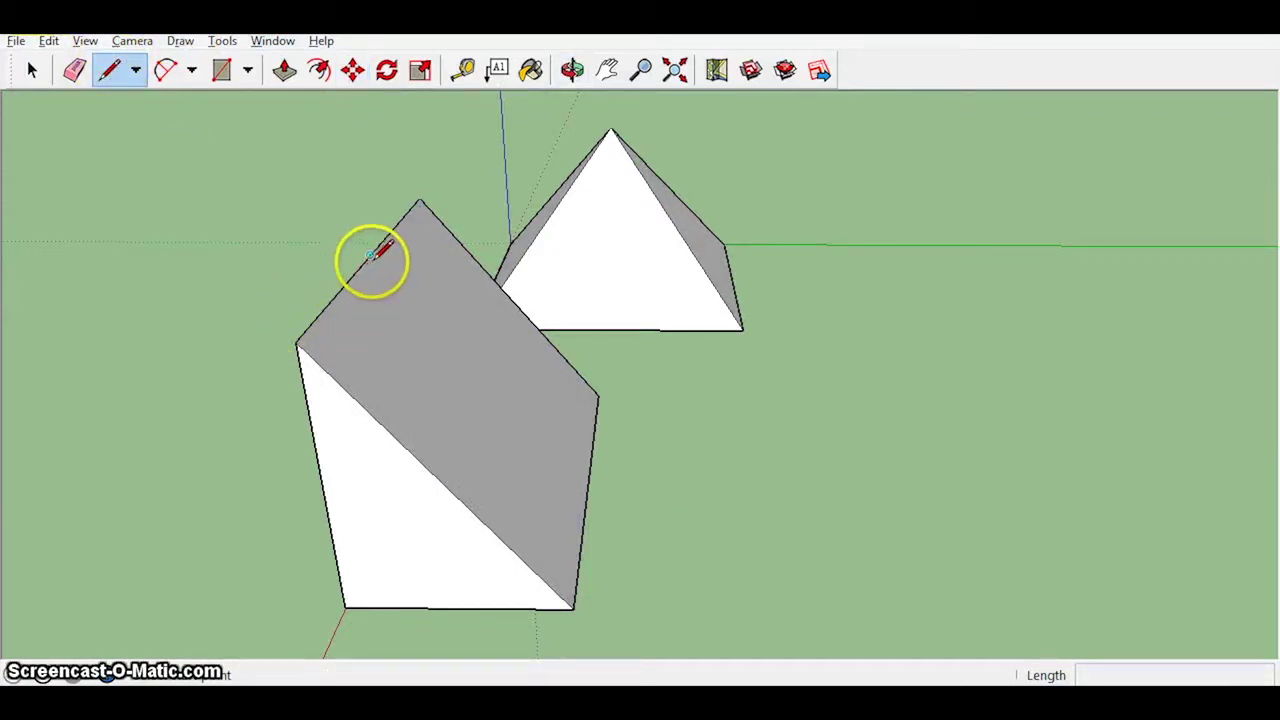
pyautogui.moveTo(372, 255)
pyautogui.mouseDown()
pyautogui.moveTo(526, 417)
pyautogui.moveTo(577, 449)
pyautogui.moveTo(588, 482)
pyautogui.mouseUp()
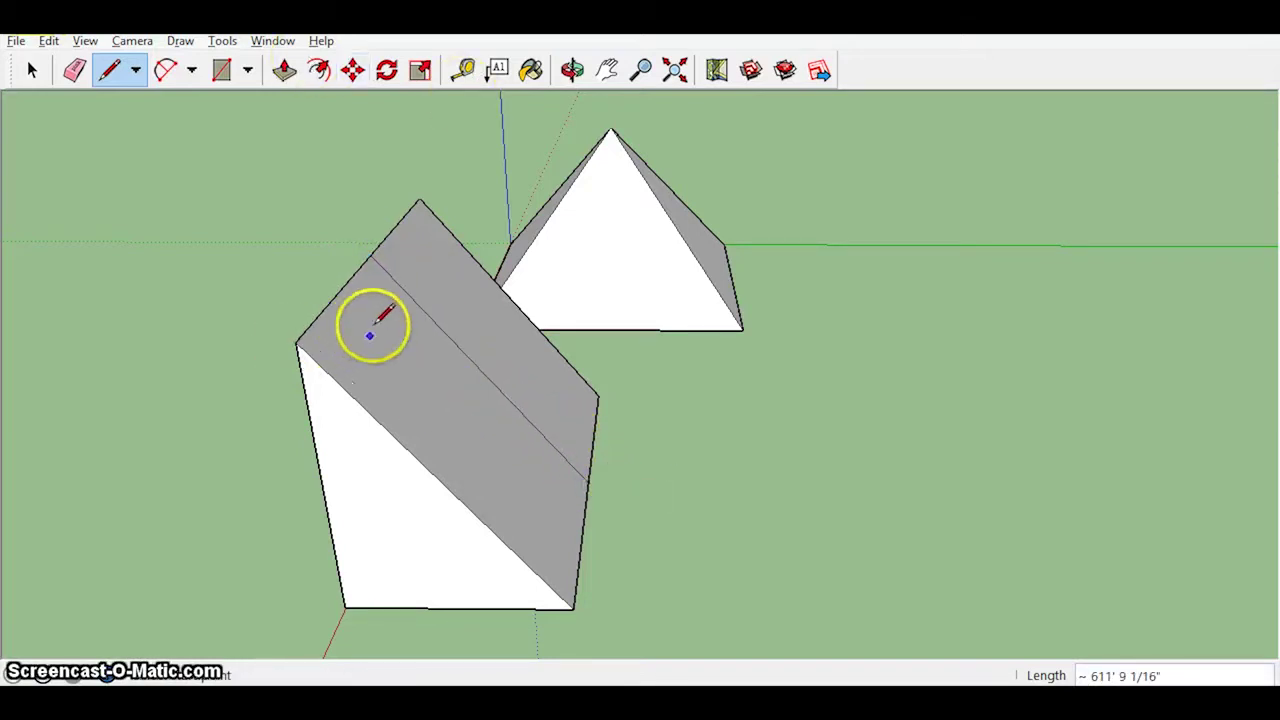
pyautogui.click(355, 72)
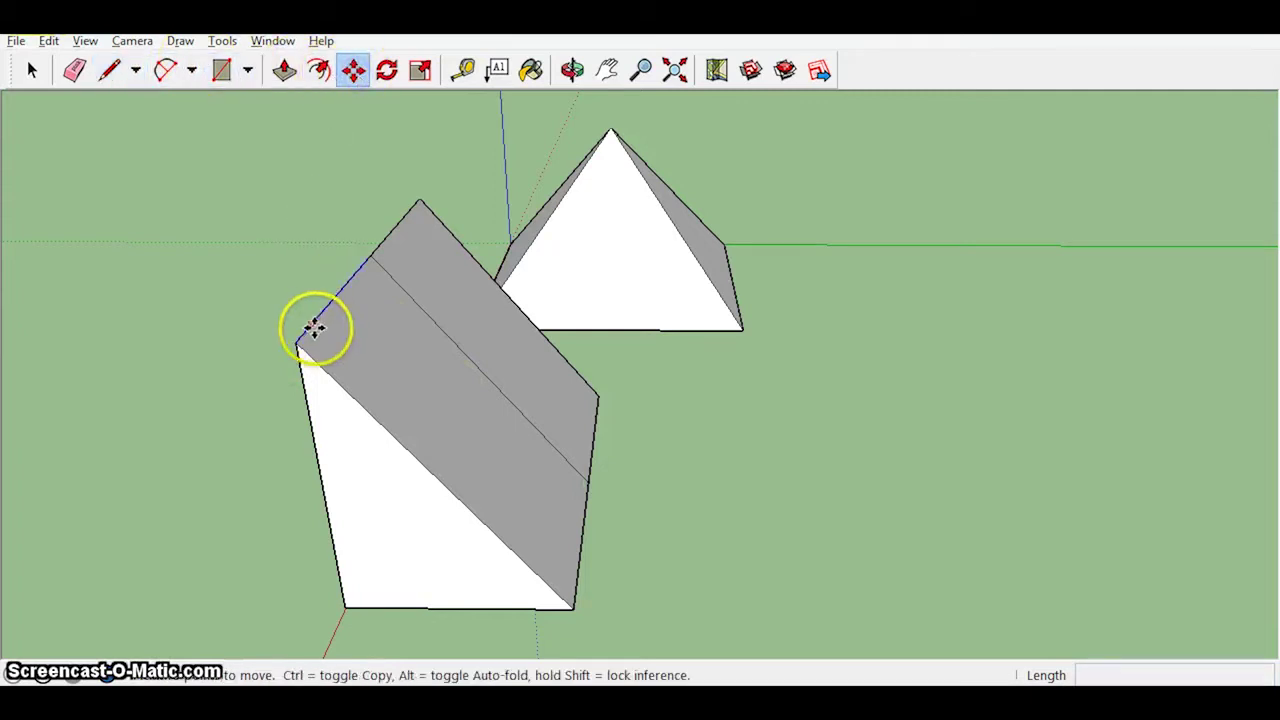
pyautogui.moveTo(295, 345); pyautogui.dragTo(368, 250)
pyautogui.moveTo(414, 200); pyautogui.dragTo(366, 254)
pyautogui.press('o')
pyautogui.moveTo(428, 416); pyautogui.dragTo(150, 430)
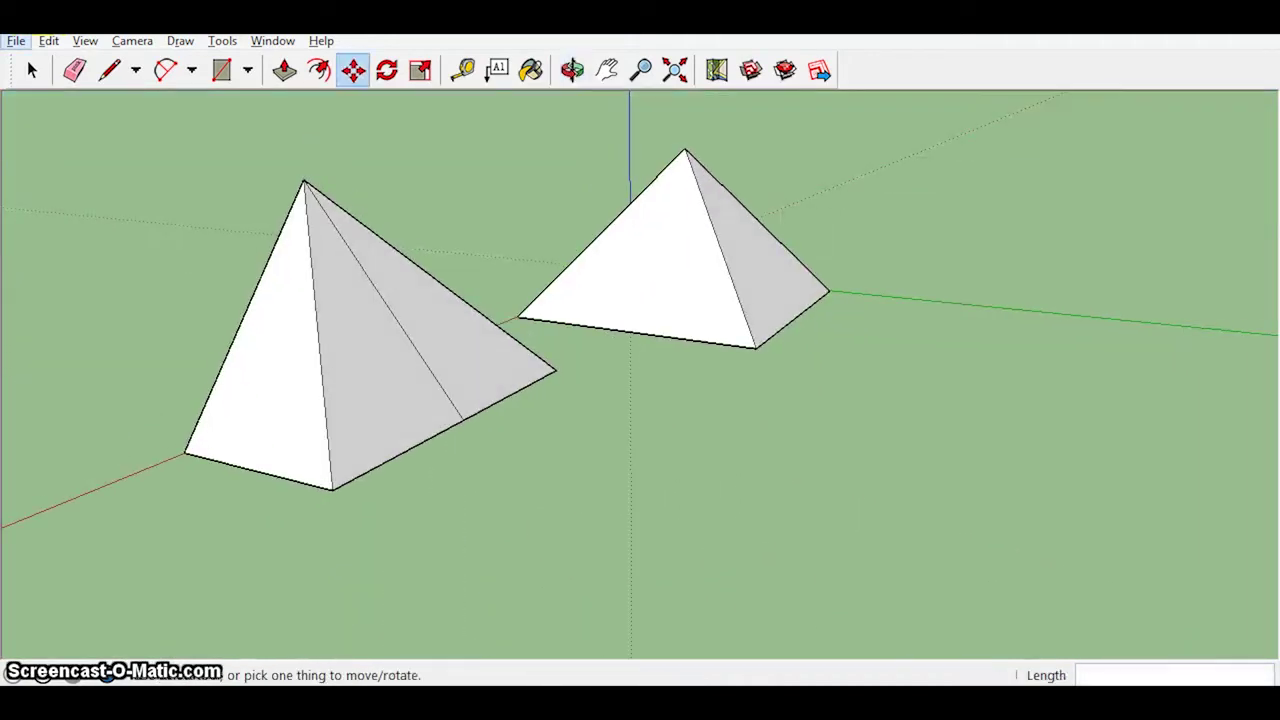
pyautogui.click(31, 69)
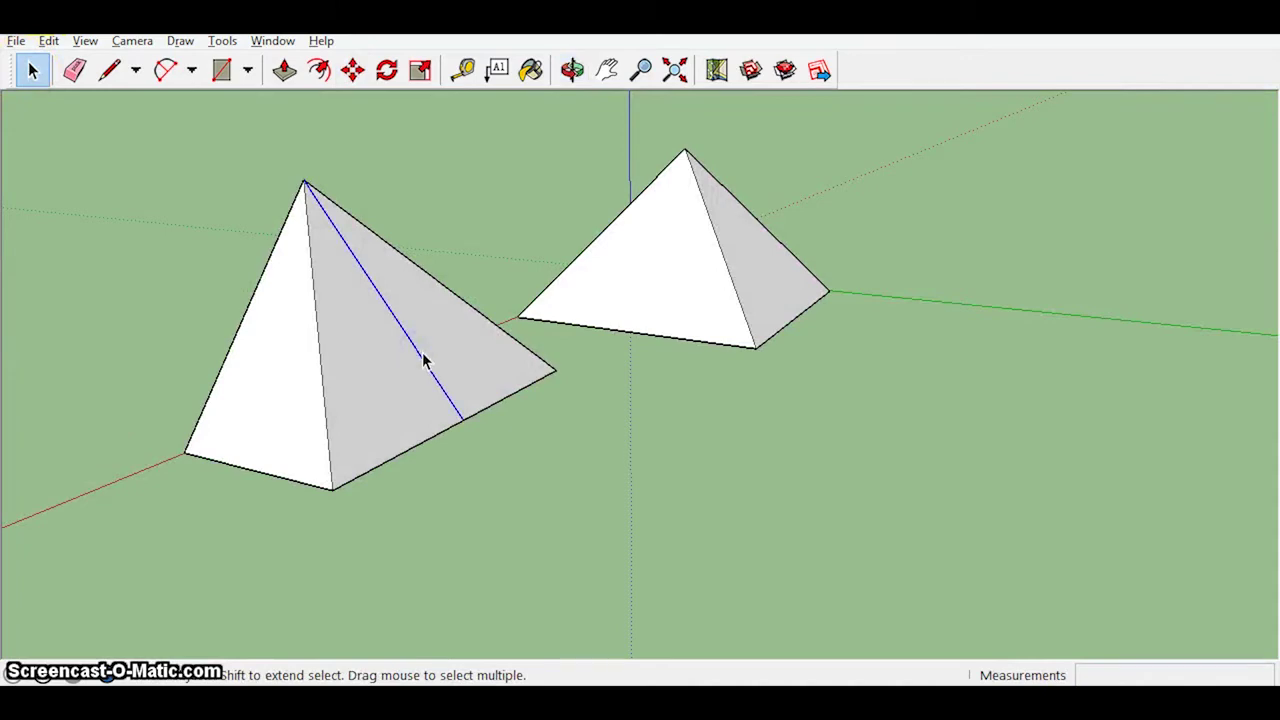
# Orbit the view to see the full pyramid and the half-pyramid side by side from the front
pyautogui.moveTo(422, 362); pyautogui.dragTo(779, 348, button='middle')
pyautogui.click(780, 428)
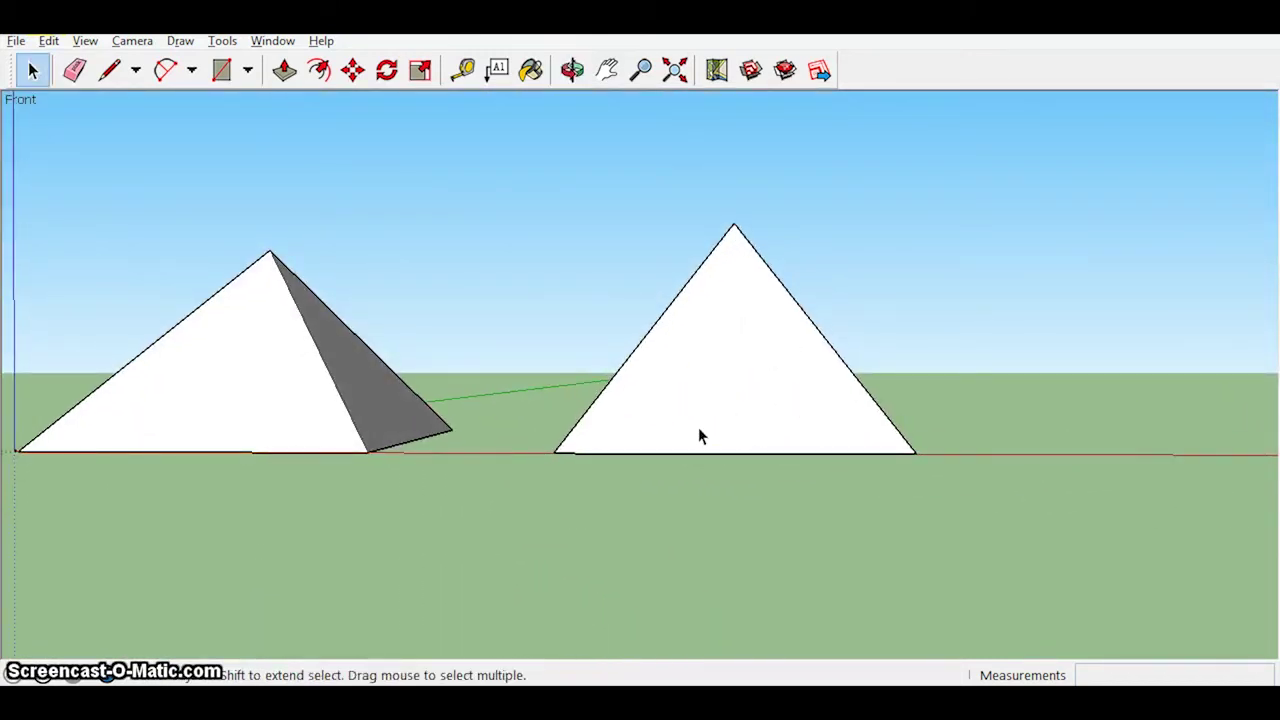